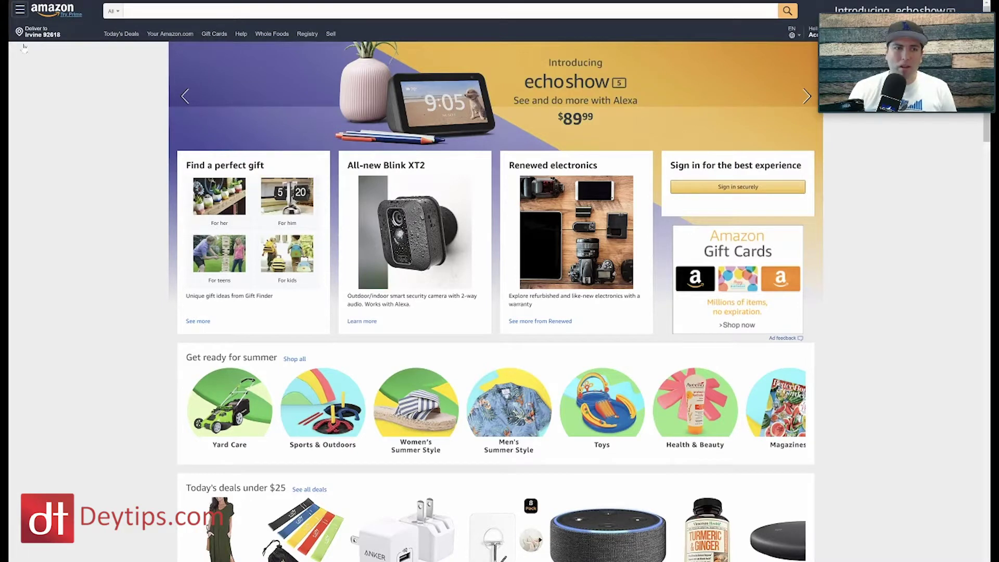
# - Switch to Helium 10 and open the Black Box product research tool
pyautogui.click(31, 1)
pyautogui.moveTo(35, 41)
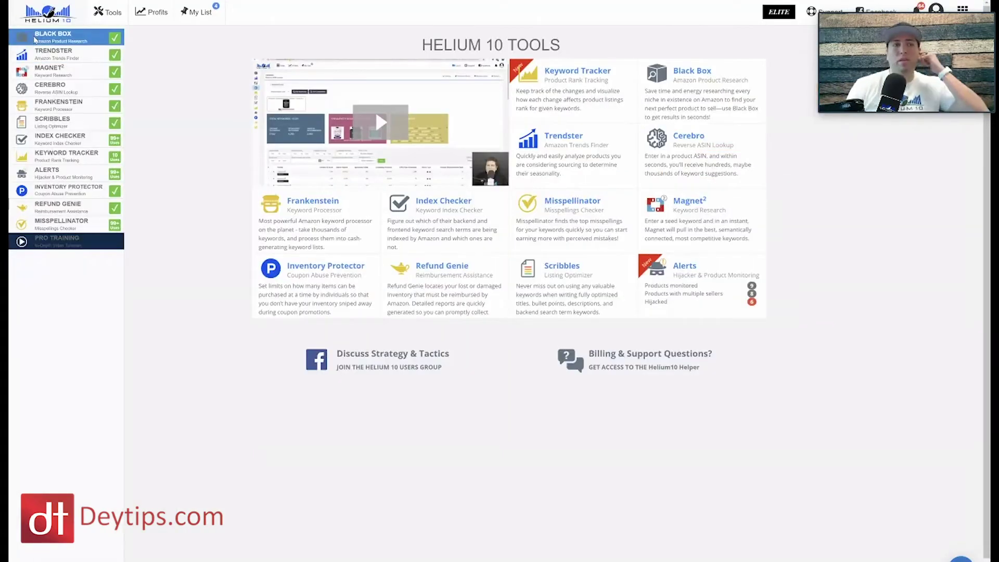
pyautogui.click(35, 40)
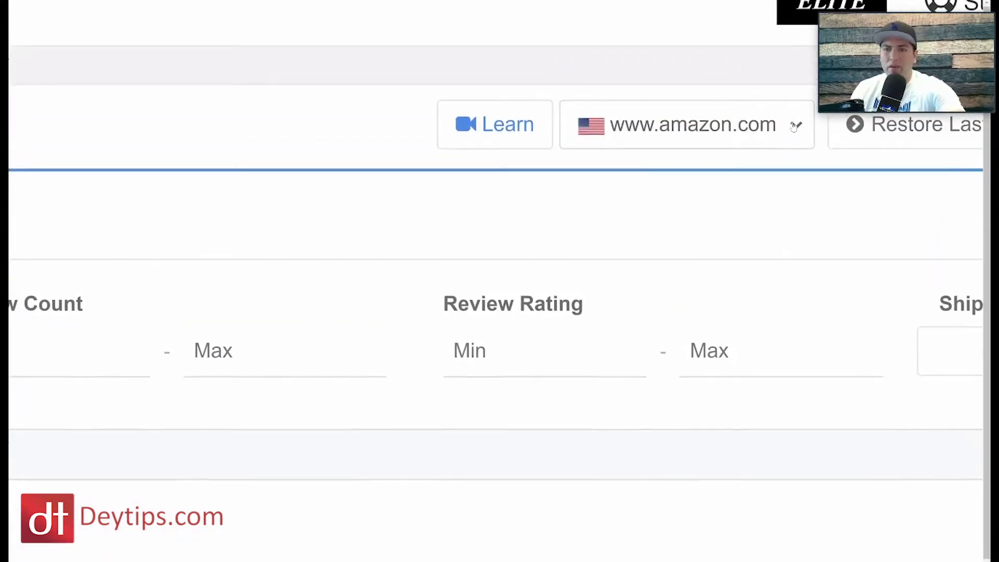
pyautogui.click(736, 125)
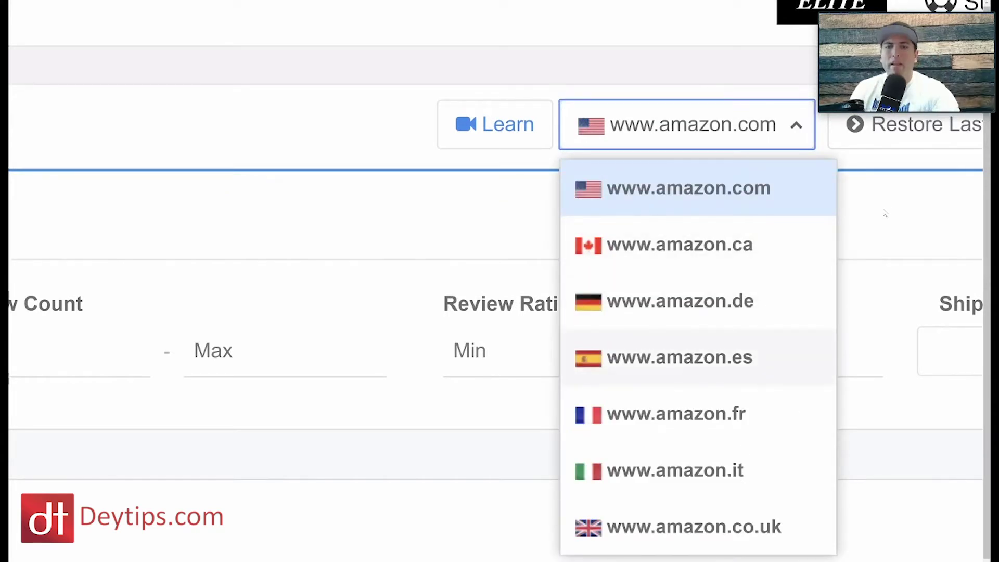
pyautogui.click(521, 218)
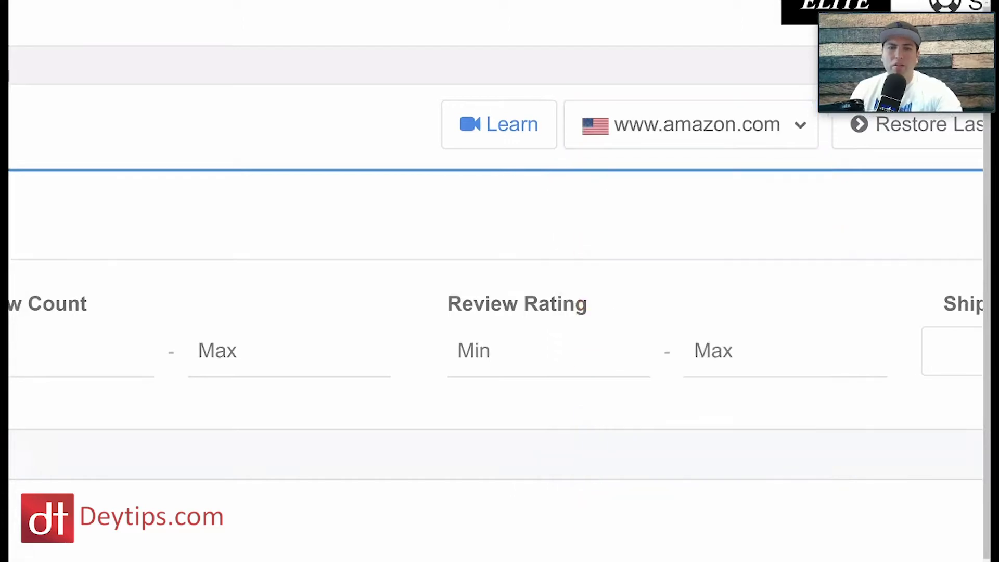
pyautogui.scroll(-5, 539, 219)
pyautogui.hscroll(-3, 540, 219)
pyautogui.hotkey('ctrl', '-')
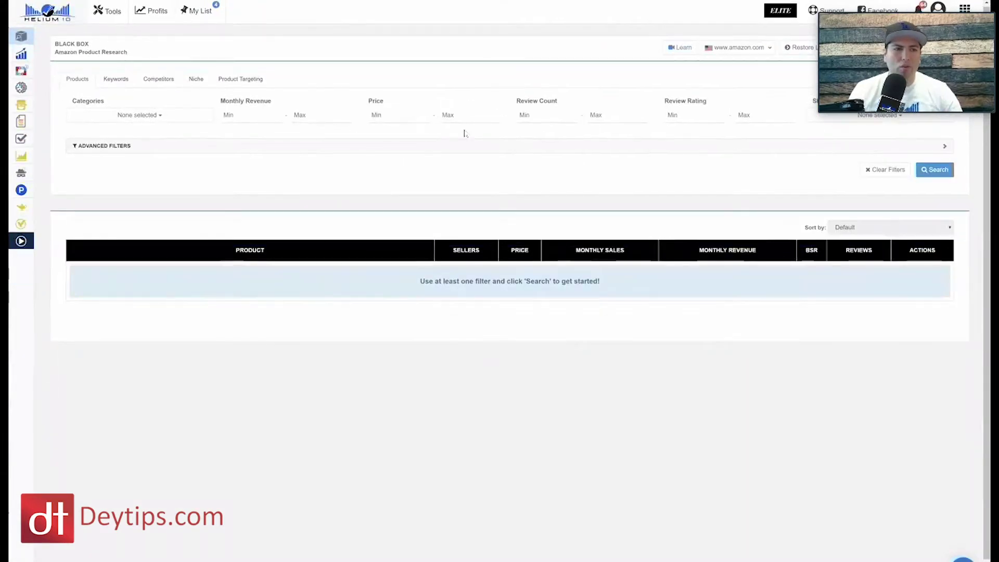
# - Restrict the product search to the Health & Household category
pyautogui.scroll(5, 305, 154)
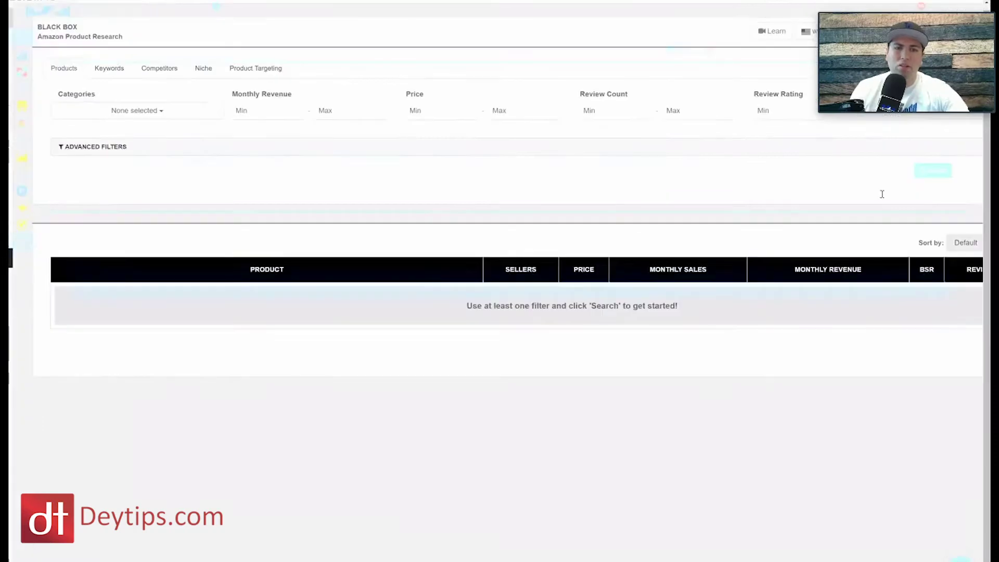
pyautogui.hscroll(-2, 466, 229)
pyautogui.scroll(1, 510, 253)
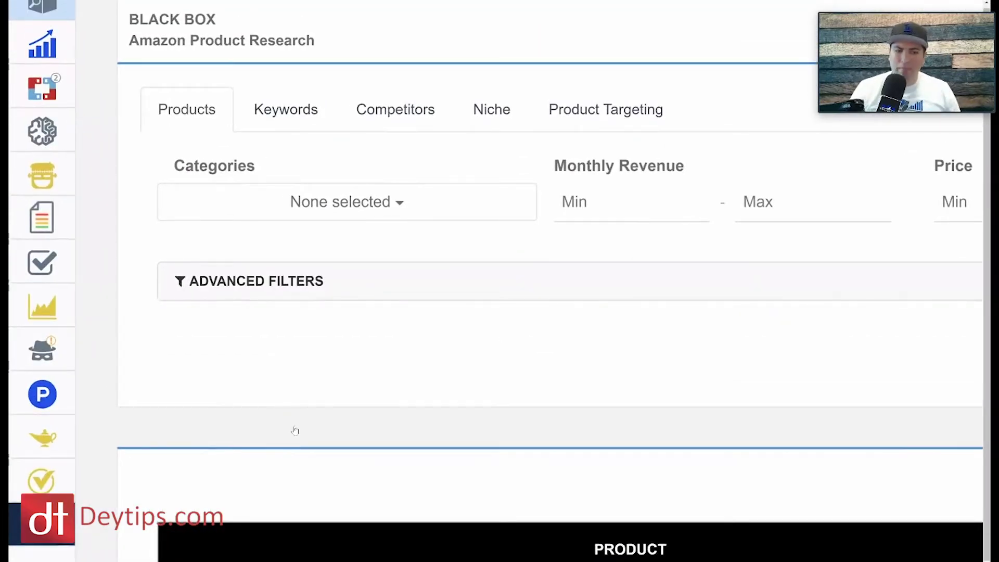
pyautogui.click(333, 202)
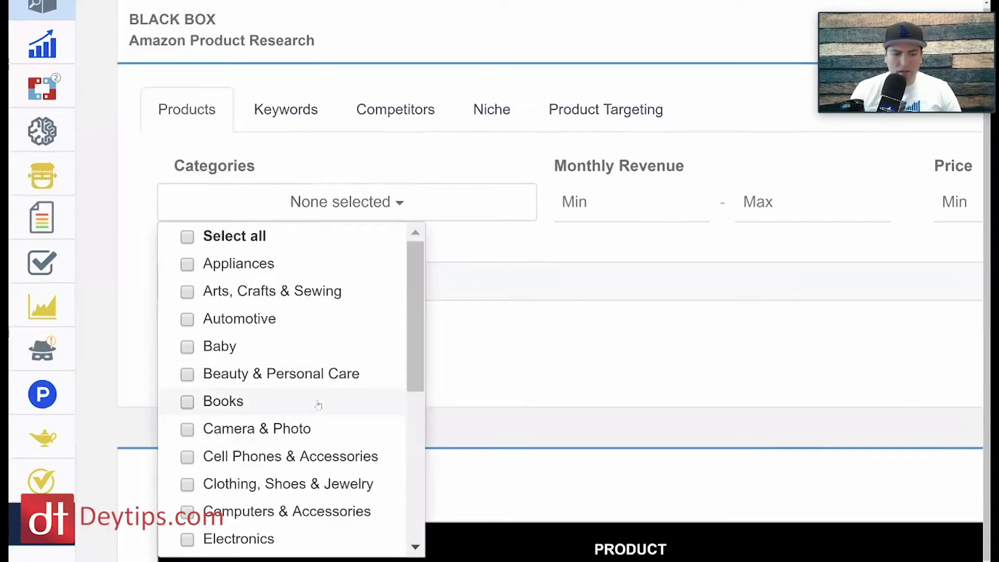
pyautogui.scroll(-3, 318, 405)
pyautogui.scroll(-5, 318, 405)
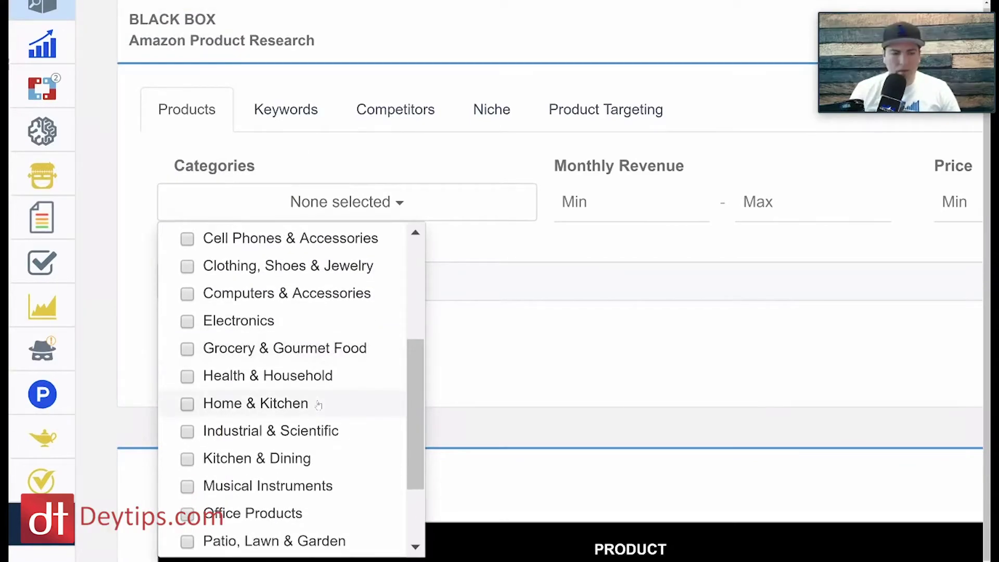
pyautogui.click(188, 378)
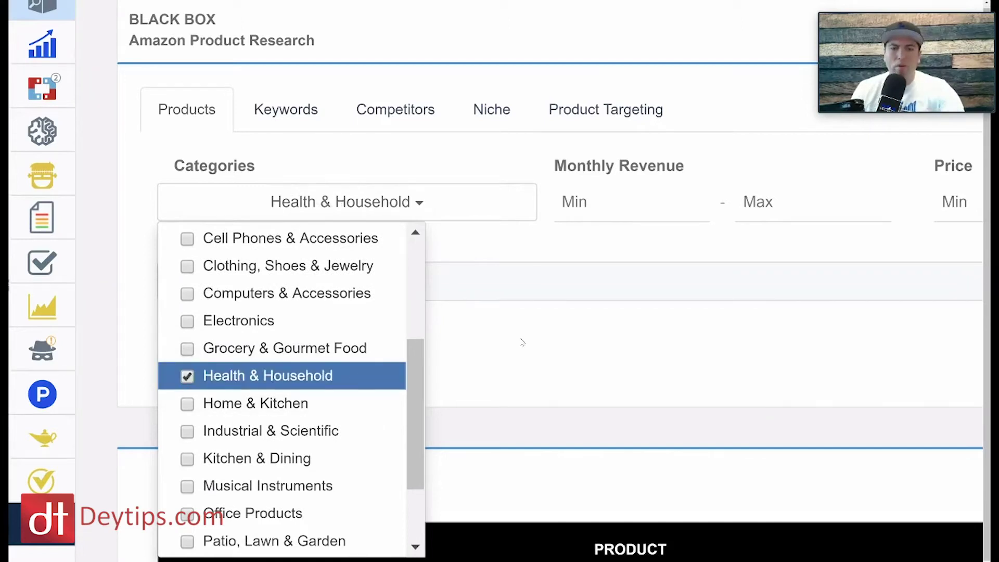
pyautogui.click(523, 342)
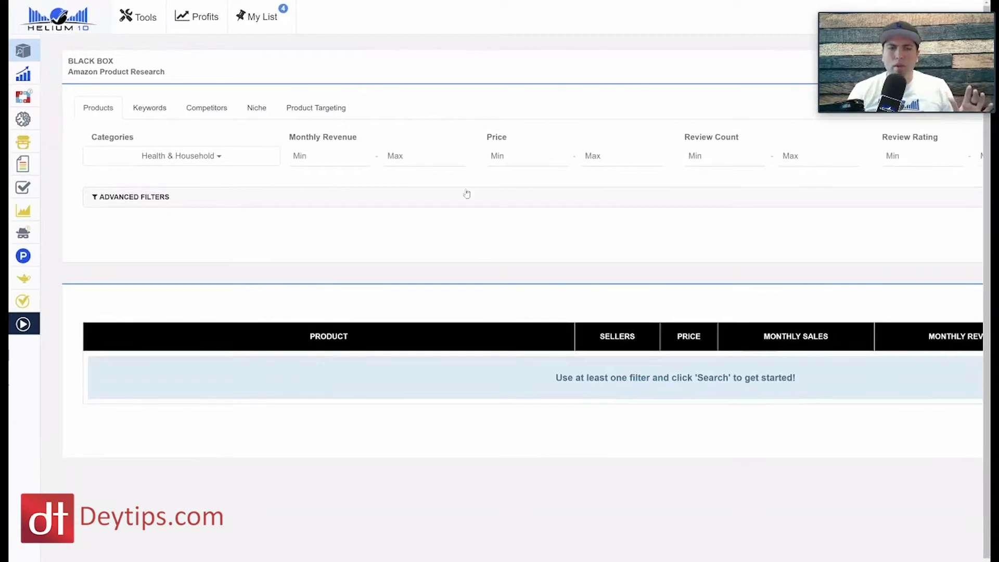
# - Expand the advanced filters and set the minimum monthly revenue to 5000 and the price range from 15 to 25
pyautogui.click(467, 195)
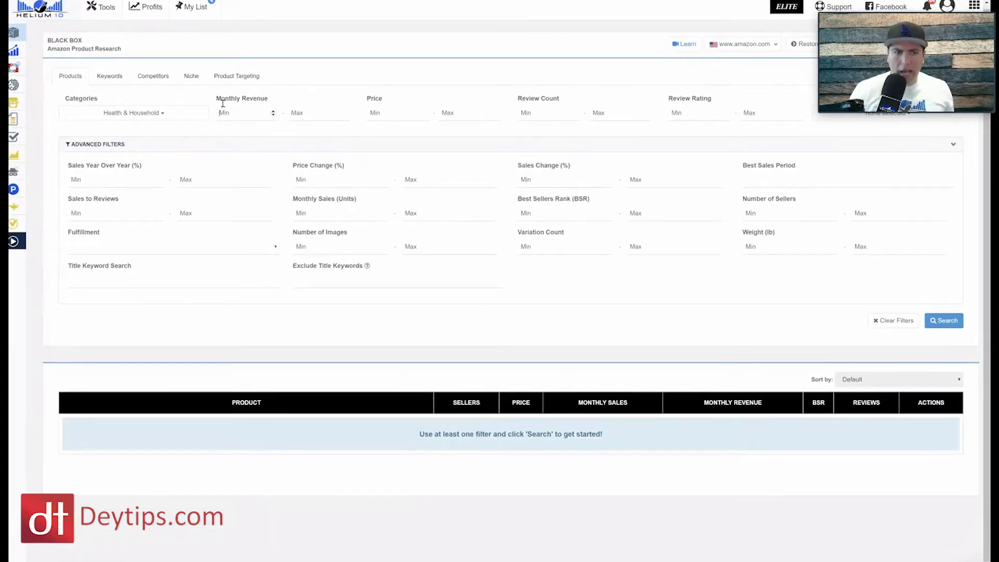
pyautogui.click(246, 112)
pyautogui.write('5000')
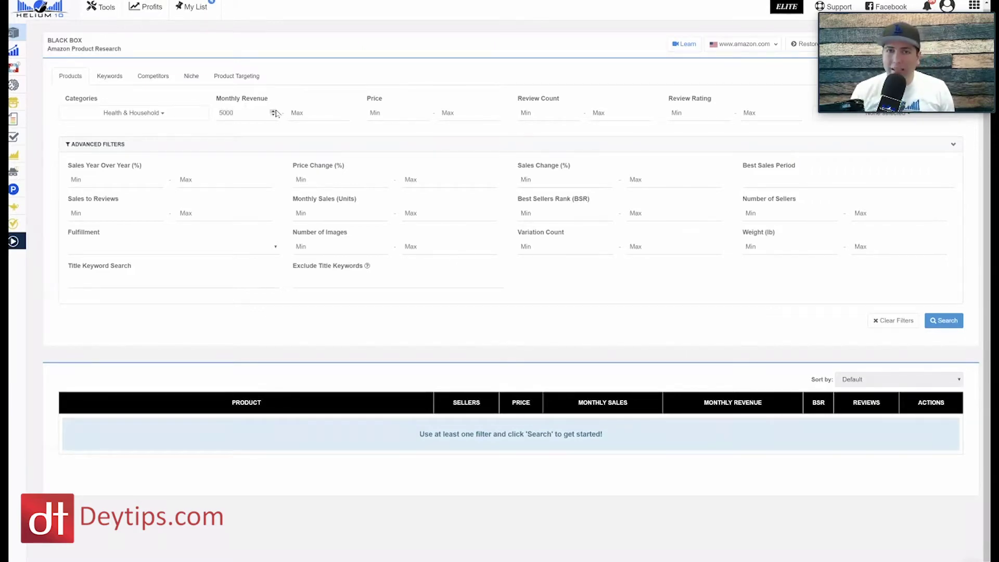
pyautogui.click(408, 115)
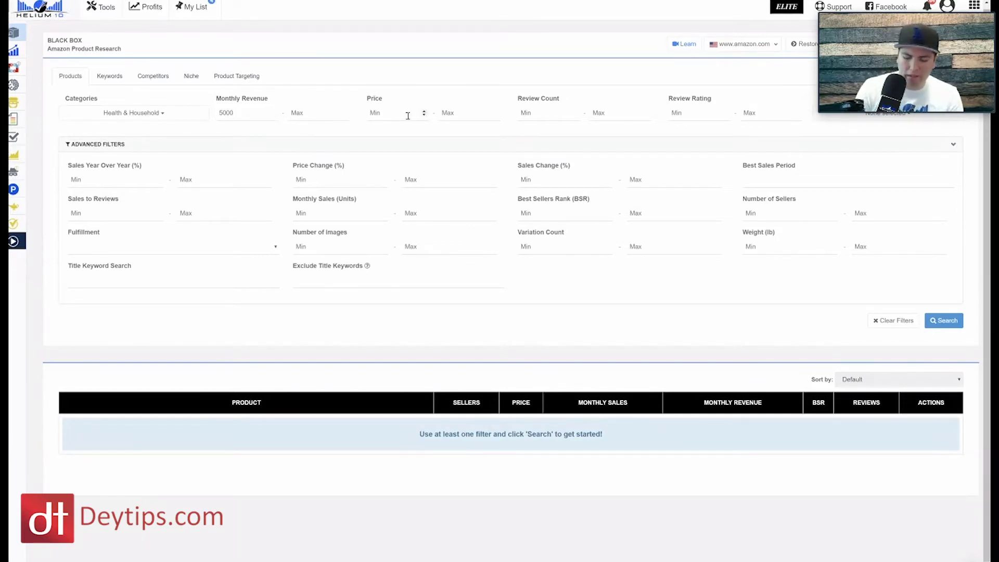
pyautogui.write('15')
pyautogui.click(466, 113)
pyautogui.write('2')
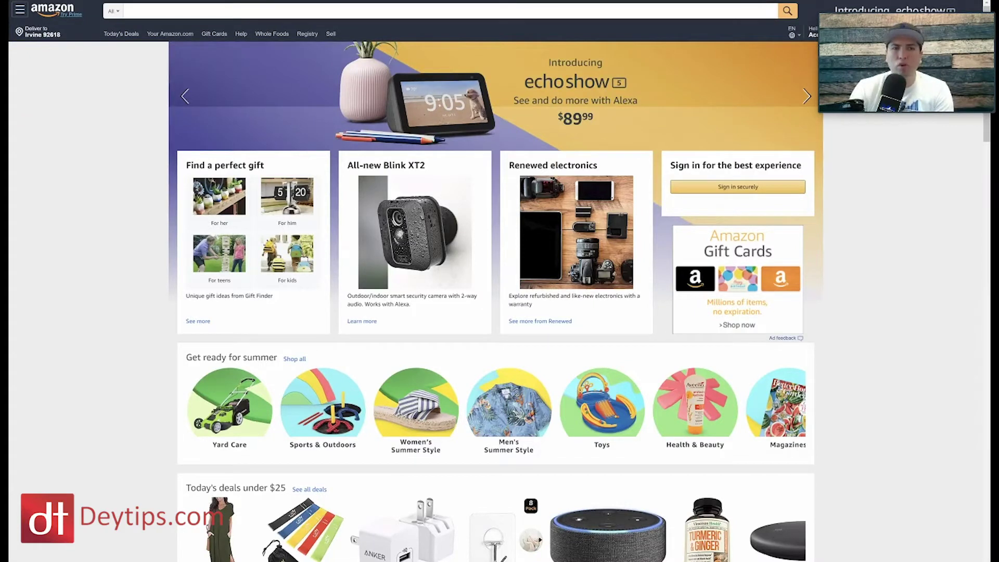
# - Switch to Amazon, open the amazon.co.uk store and search for "soccer trainer accessories"
pyautogui.write('am')
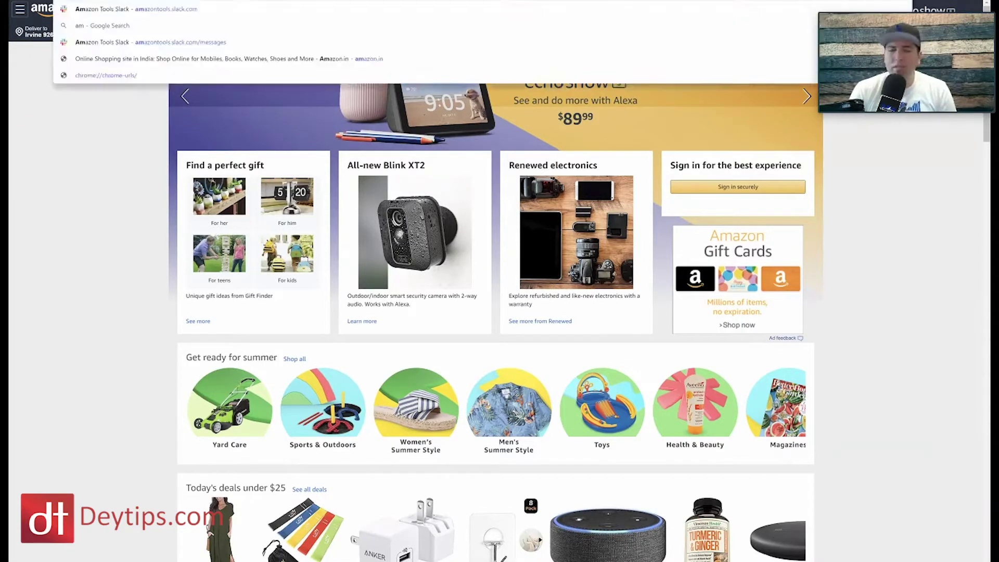
pyautogui.press('Return')
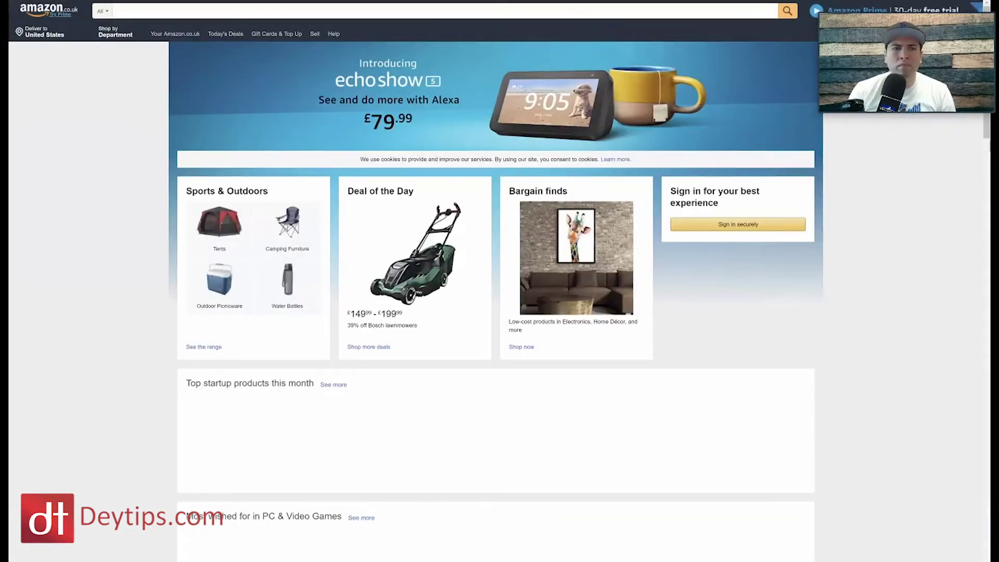
pyautogui.click(239, 10)
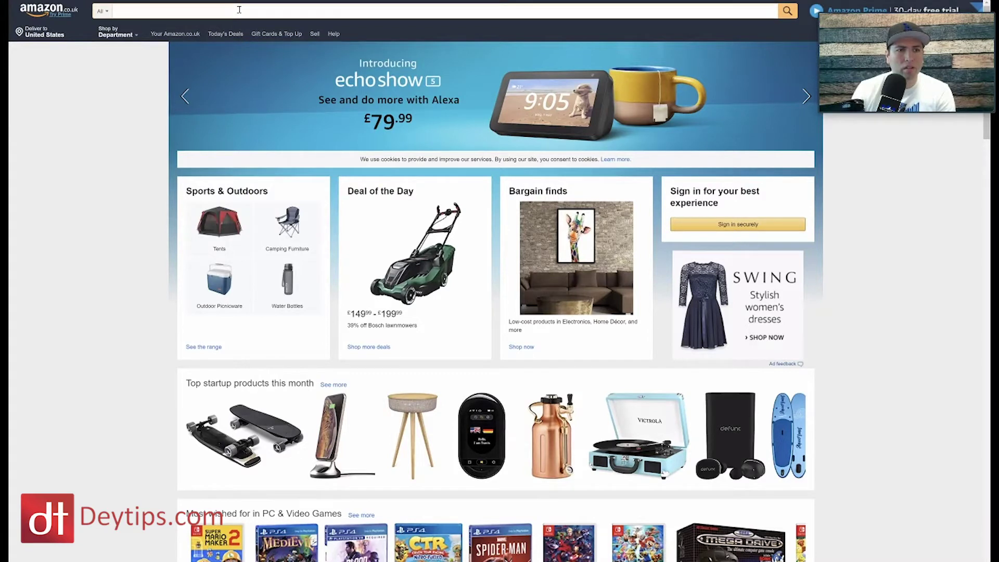
pyautogui.write('so')
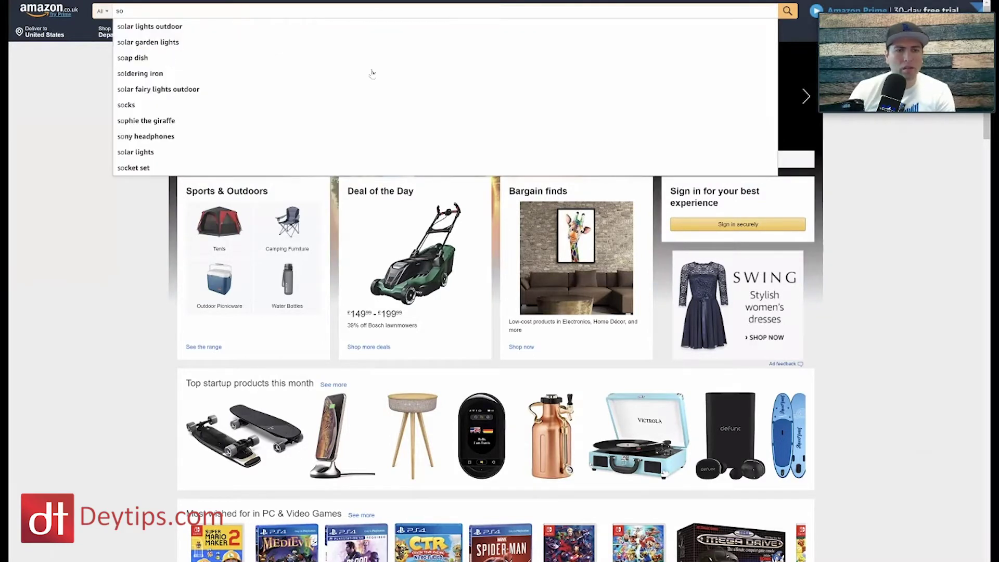
pyautogui.write('ccer trainer accessories')
pyautogui.press('Return')
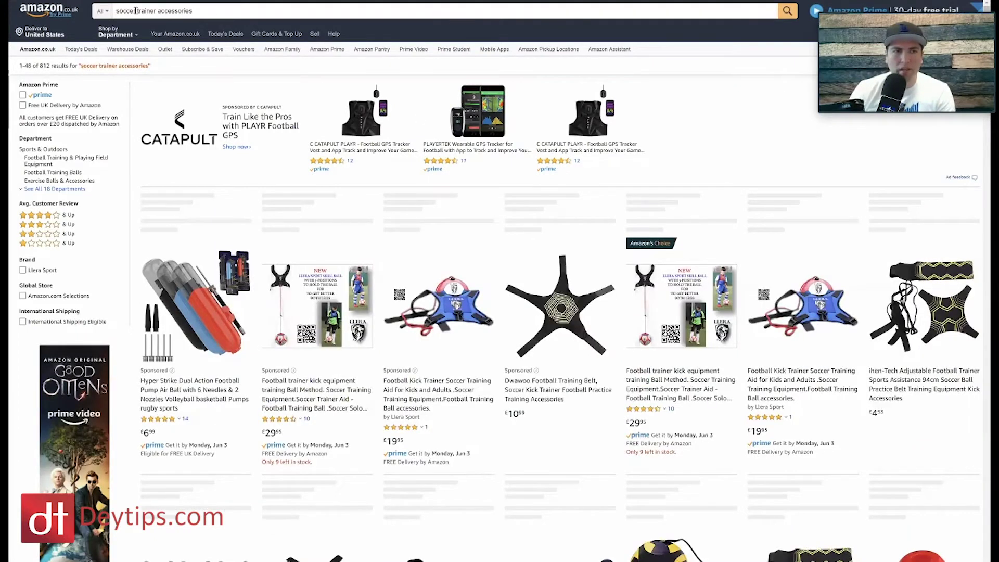
pyautogui.scroll(-1, 136, 11)
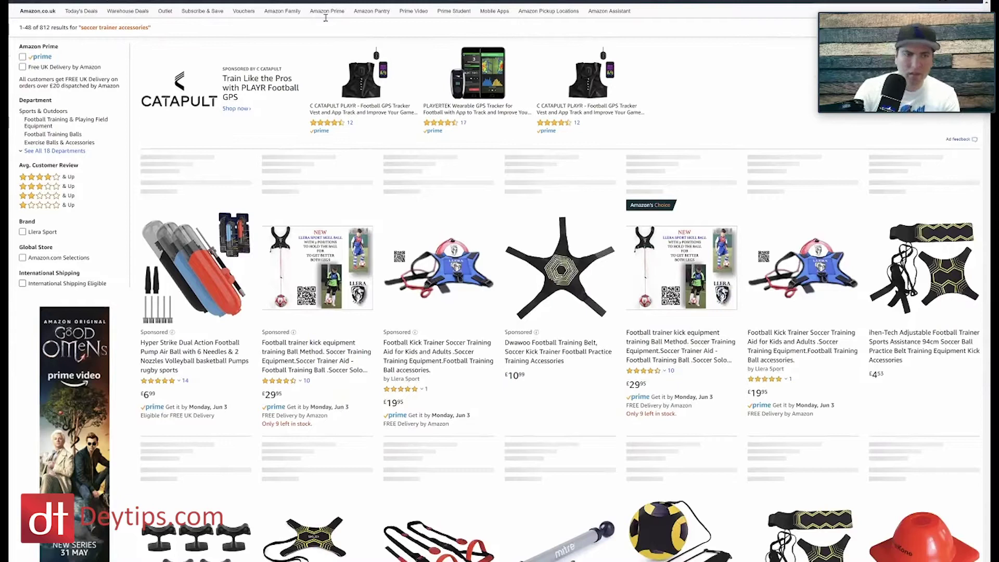
pyautogui.scroll(-2, 326, 18)
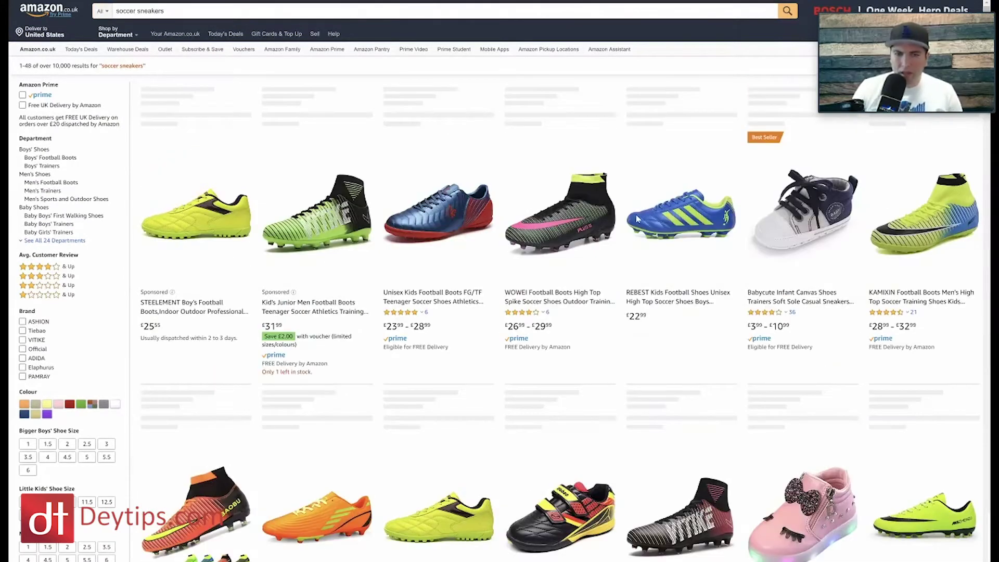
# - Examine the amazon.co.uk results for "soccer sneakers", comparing review counts, prices and sales ranks of the listed shoes
pyautogui.scroll(-2, 541, 169)
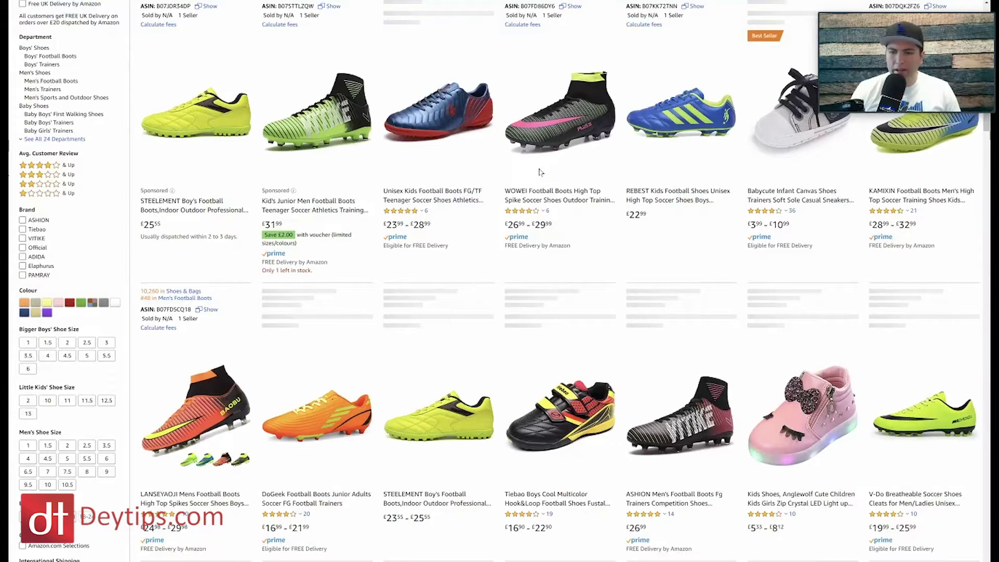
pyautogui.scroll(-1, 541, 172)
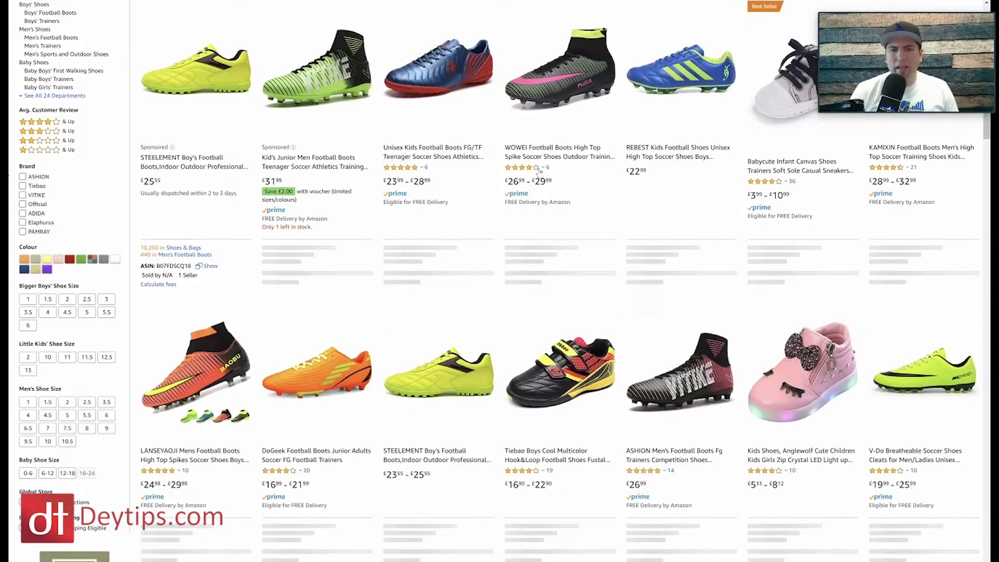
pyautogui.scroll(-2, 539, 172)
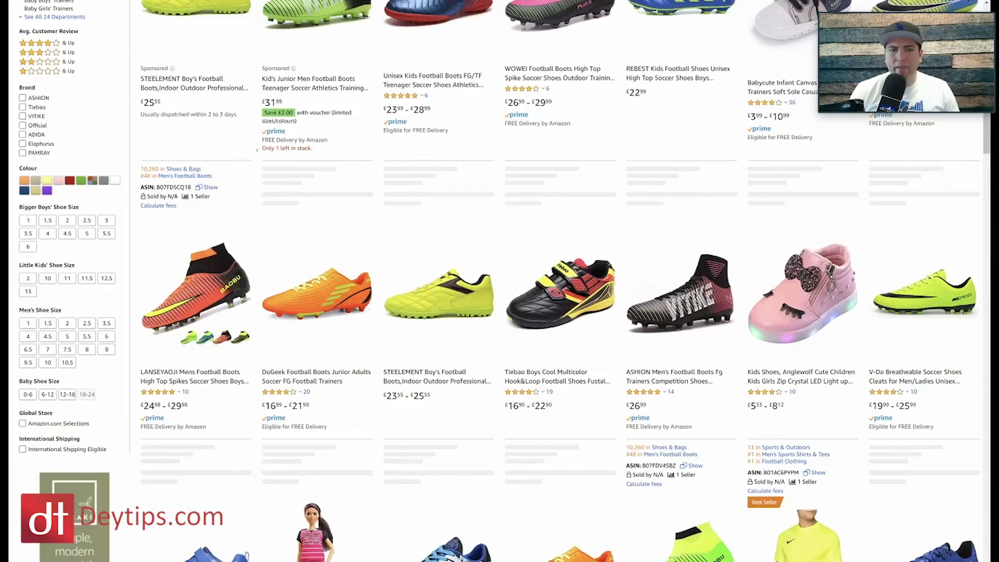
pyautogui.scroll(-1, 257, 149)
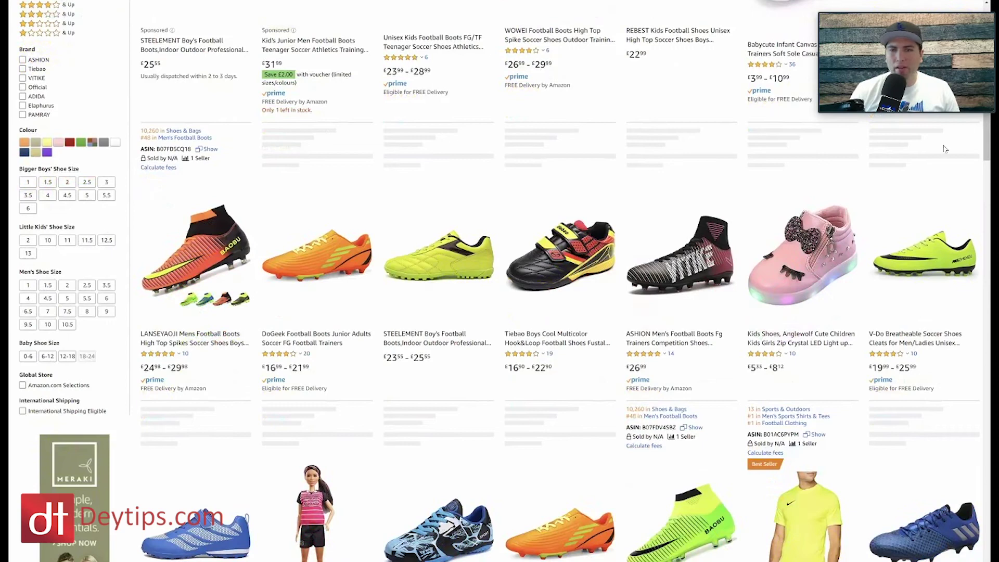
pyautogui.scroll(2, 869, 147)
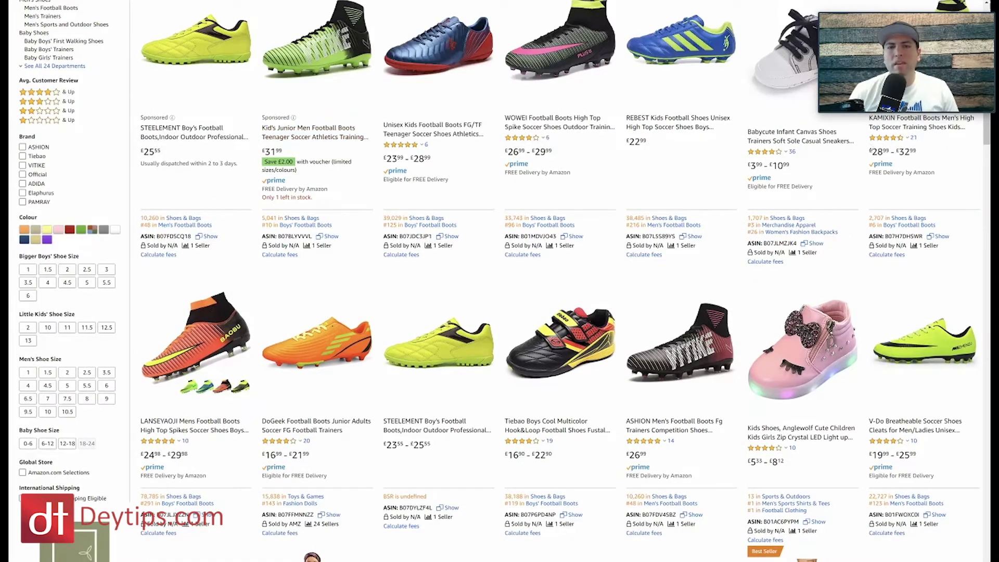
pyautogui.scroll(1, 775, 217)
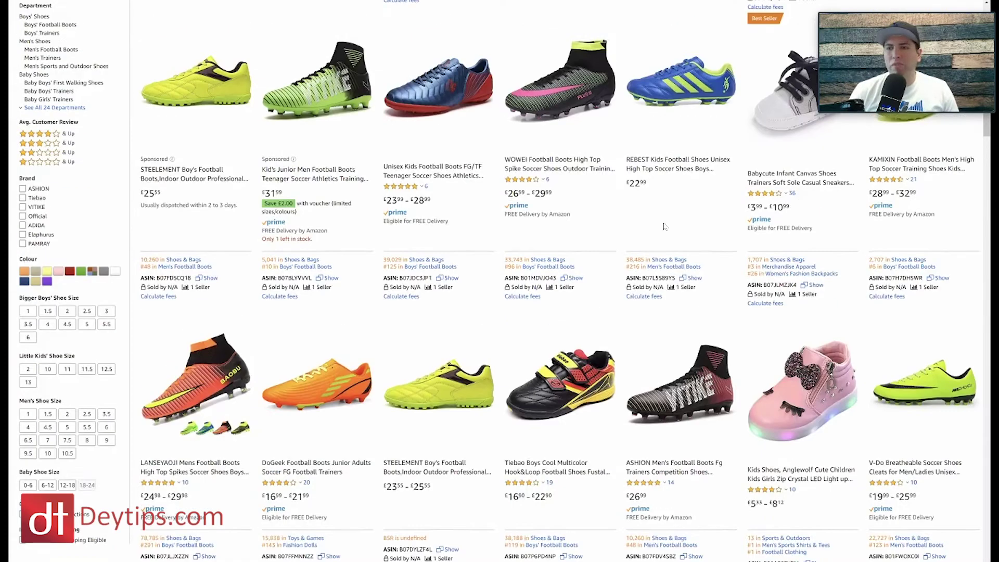
pyautogui.scroll(1, 456, 217)
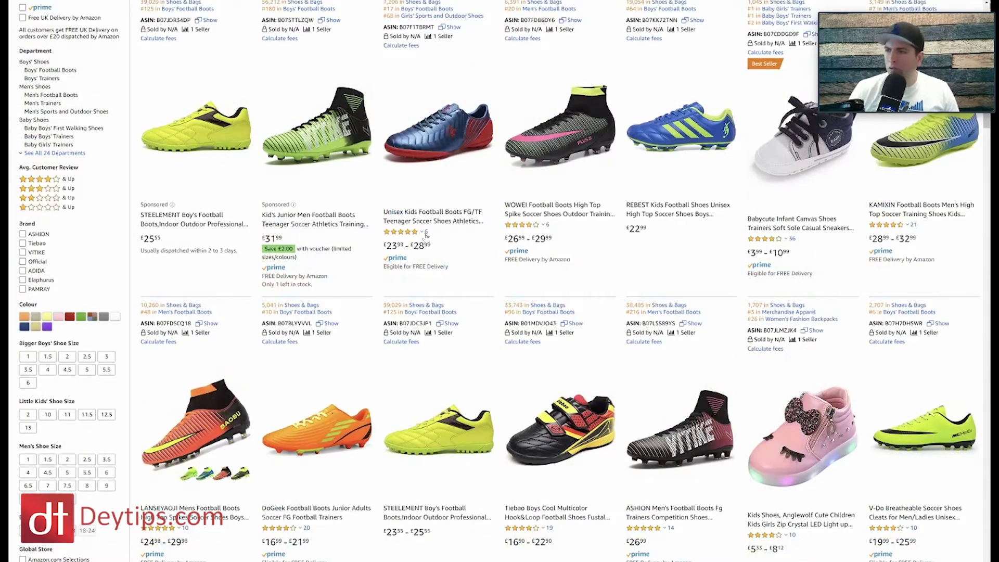
pyautogui.scroll(2, 425, 235)
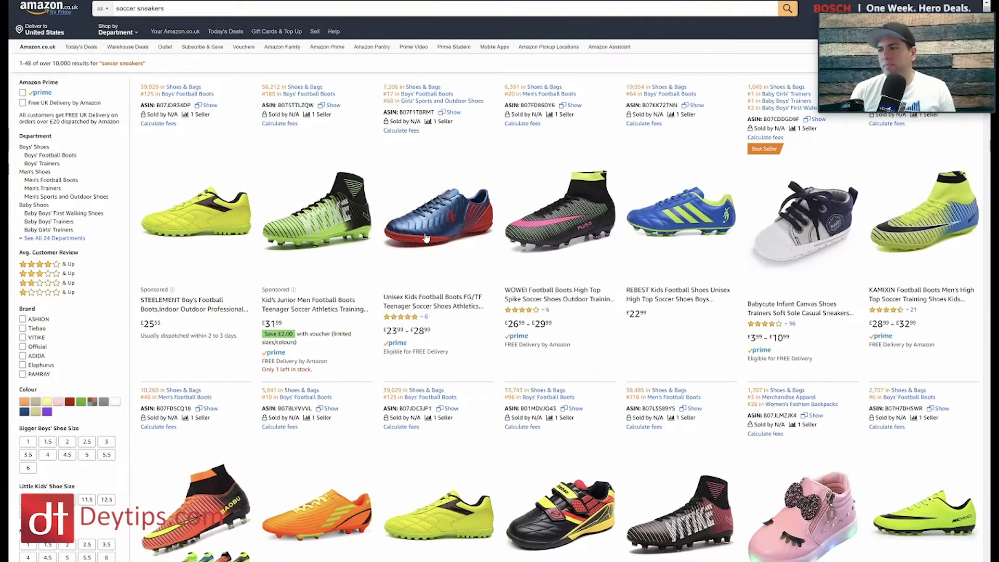
pyautogui.scroll(-2, 425, 237)
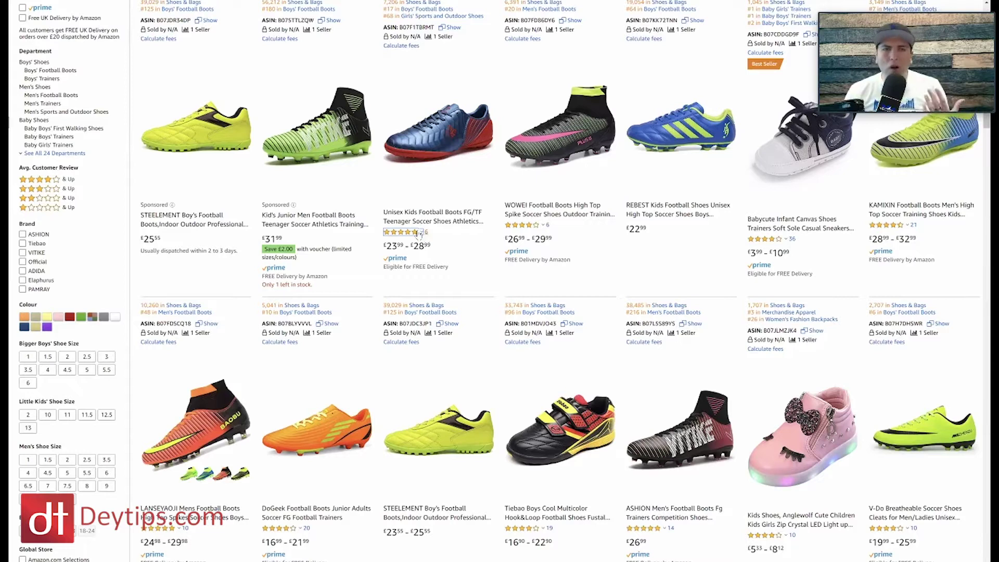
pyautogui.moveTo(420, 235)
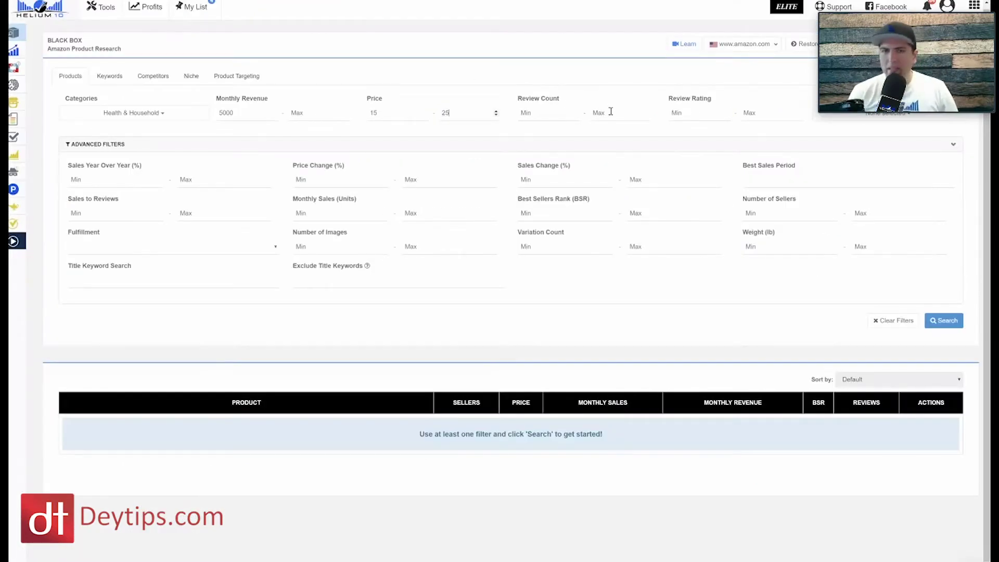
# - Switch back to Black Box in Helium 10 and set the maximum review count to 15
pyautogui.click(610, 111)
pyautogui.write('15')
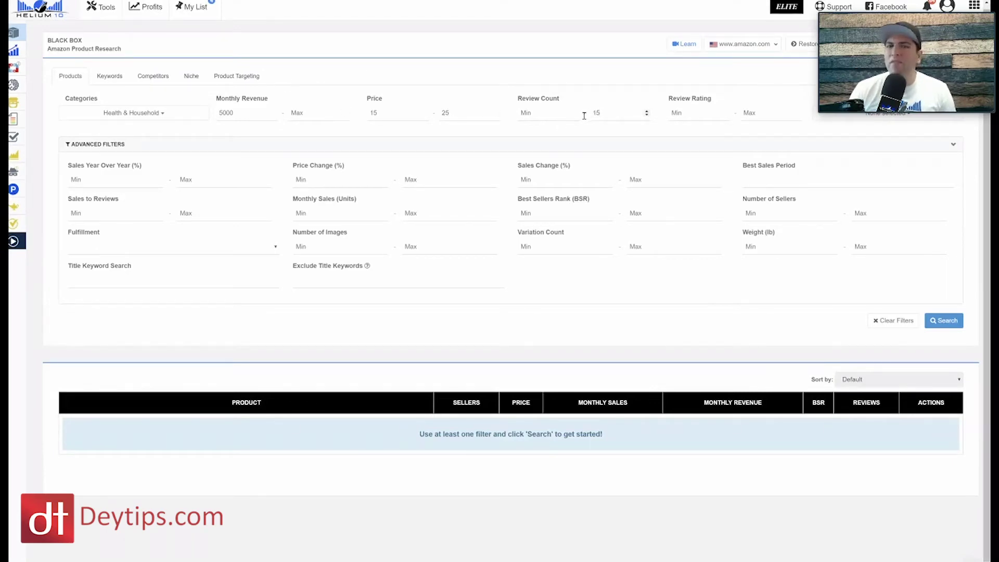
pyautogui.click(241, 111)
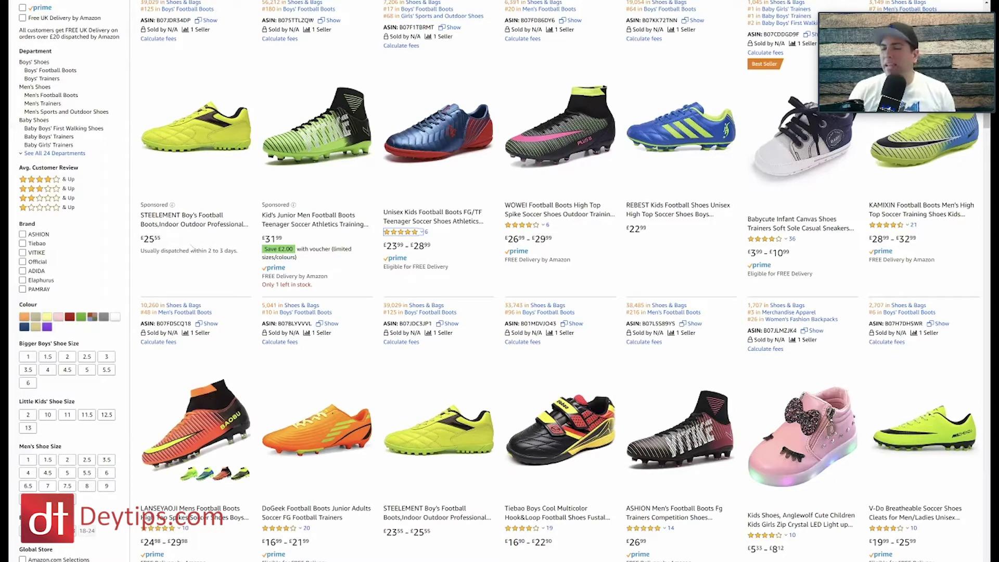
pyautogui.moveTo(404, 232)
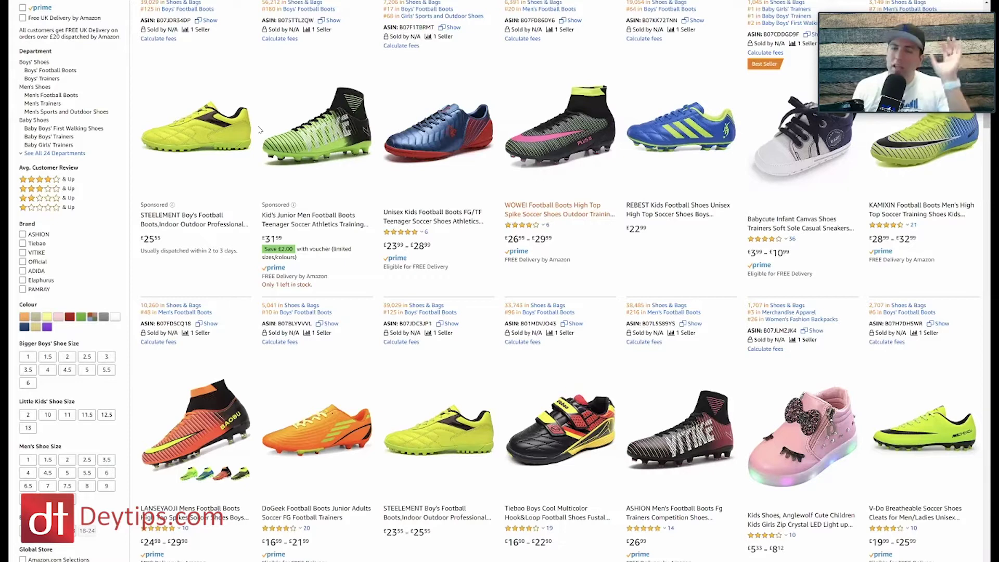
# - Switch back to Black Box in Helium 10 and set the number of sellers from 1 to 2 and the maximum variation count to 2
pyautogui.scroll(-1, 260, 130)
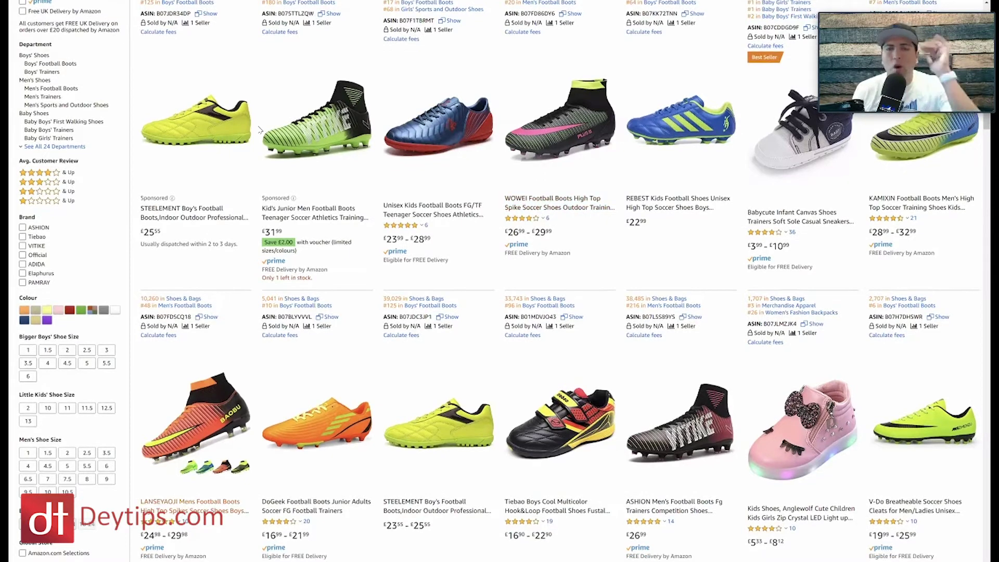
pyautogui.hotkey('ctrl', 'Tab')
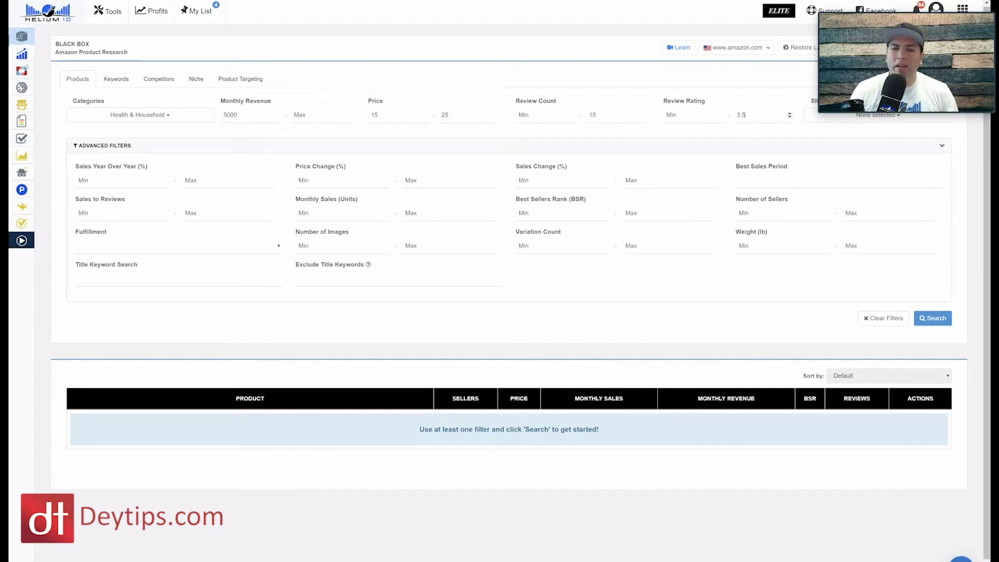
pyautogui.click(776, 217)
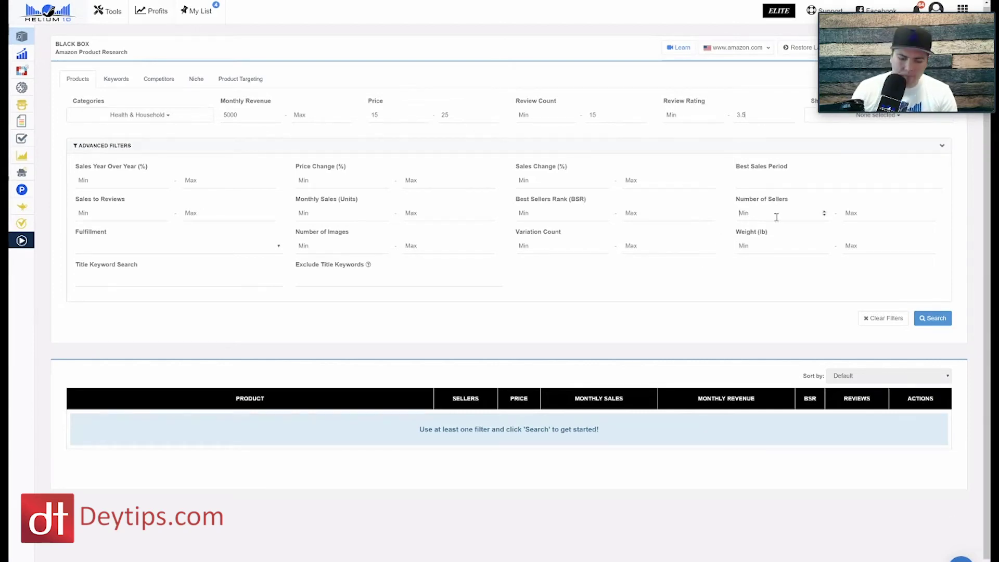
pyautogui.write('1')
pyautogui.click(862, 214)
pyautogui.write('2')
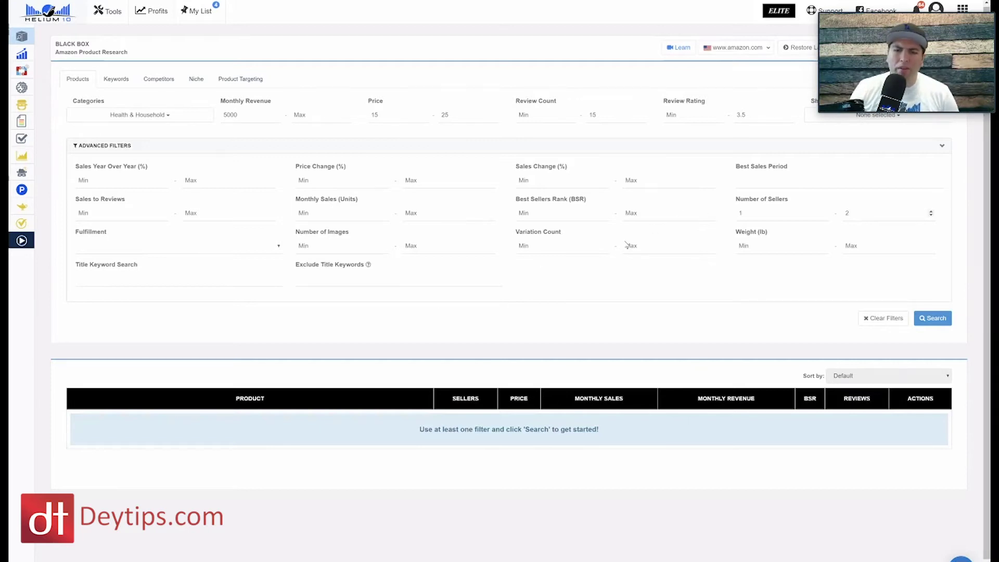
pyautogui.click(648, 242)
pyautogui.write('2')
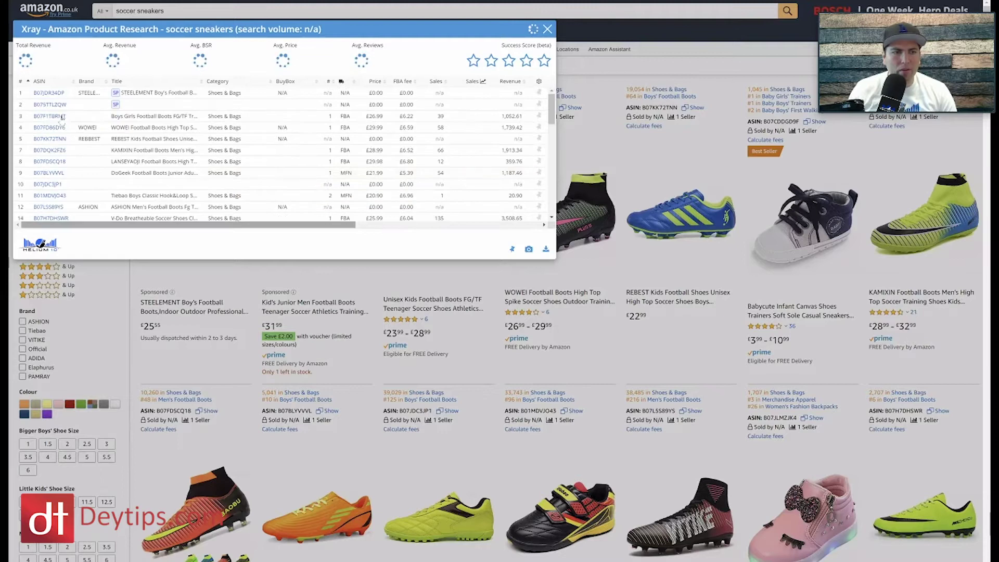
# - Examine the Xray data for the "soccer sneakers" results and open the Barbie soccer doll and PAMRAY soccer trainers listings
pyautogui.moveTo(146, 225); pyautogui.dragTo(332, 226)
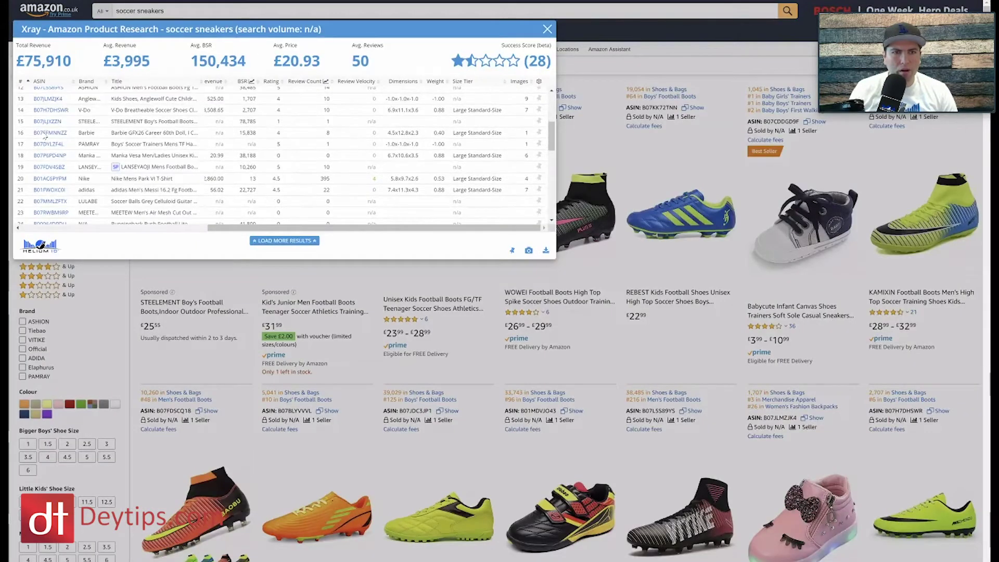
pyautogui.click(49, 133)
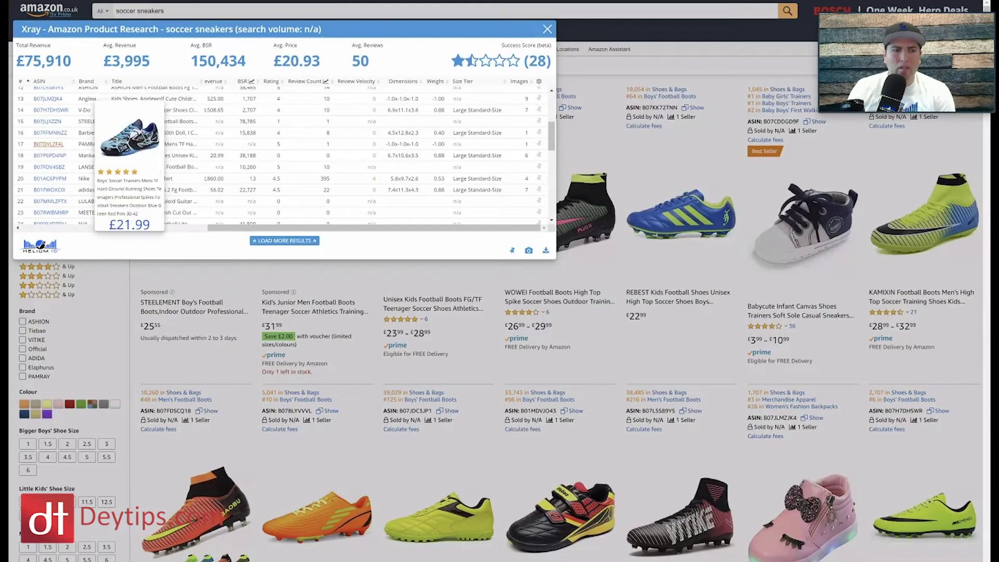
pyautogui.click(49, 144)
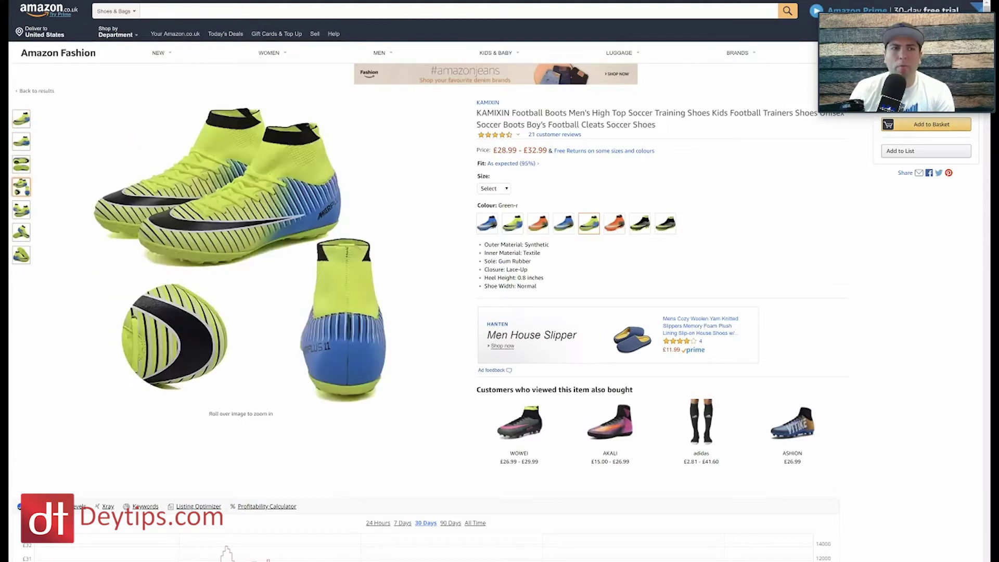
# - Switch back to Black Box and set the maximum number of images to 3
pyautogui.hotkey('ctrl', 'Tab')
pyautogui.click(432, 250)
pyautogui.write('3')
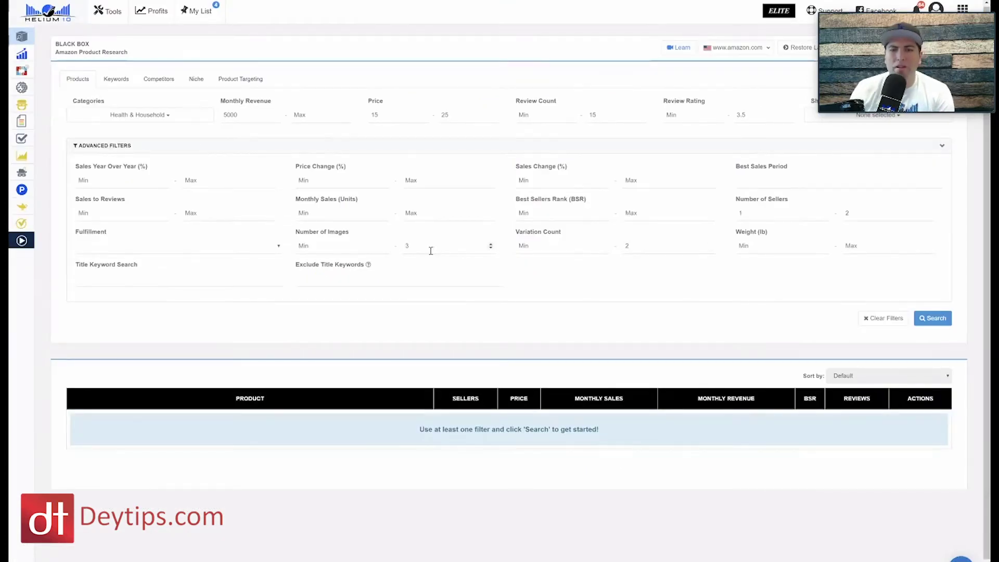
# - Return to the Amazon listings and compare the image galleries of the KAMIXIN boots, Barbie doll and PAMRAY trainers, viewing the trainers' sole image
pyautogui.hotkey('ctrl', 'shift', 'Tab')
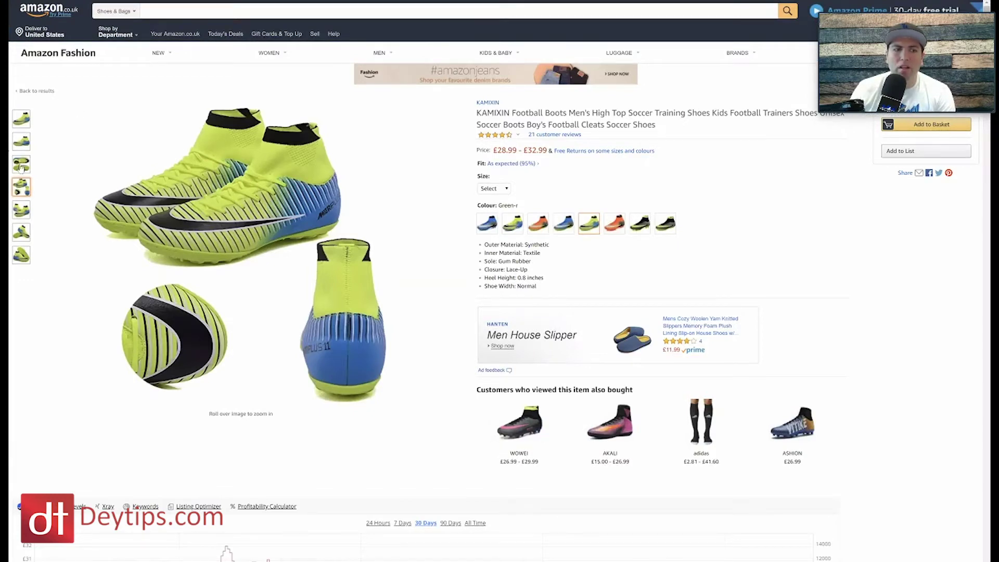
pyautogui.hotkey('ctrl', 'shift', 'Tab')
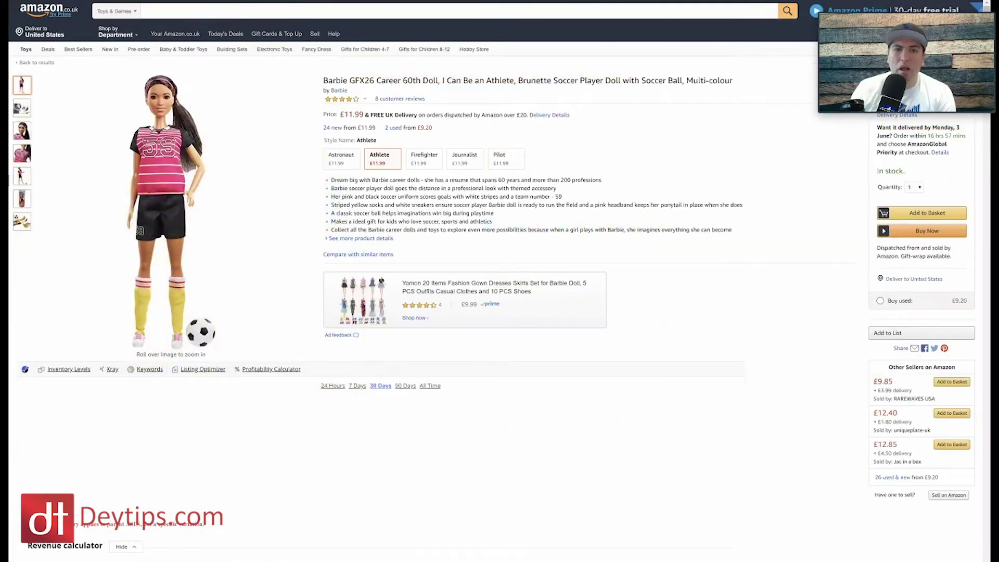
pyautogui.hotkey('ctrl', 'Tab')
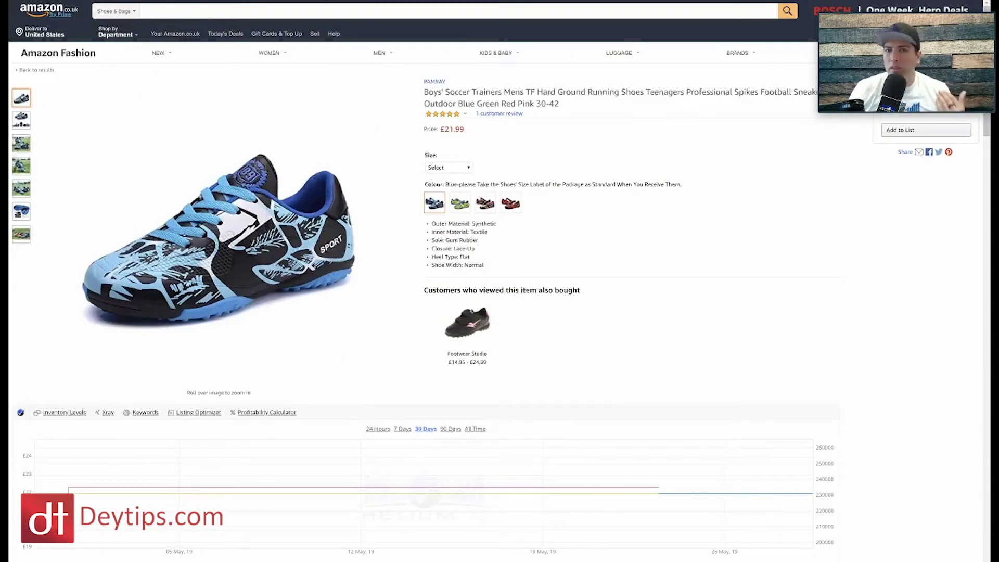
pyautogui.click(21, 212)
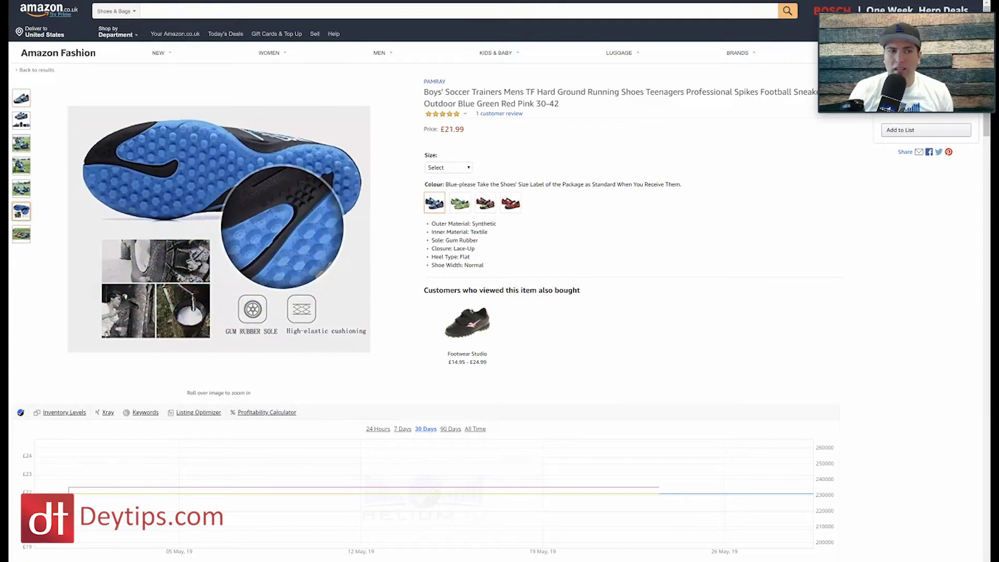
pyautogui.click(21, 98)
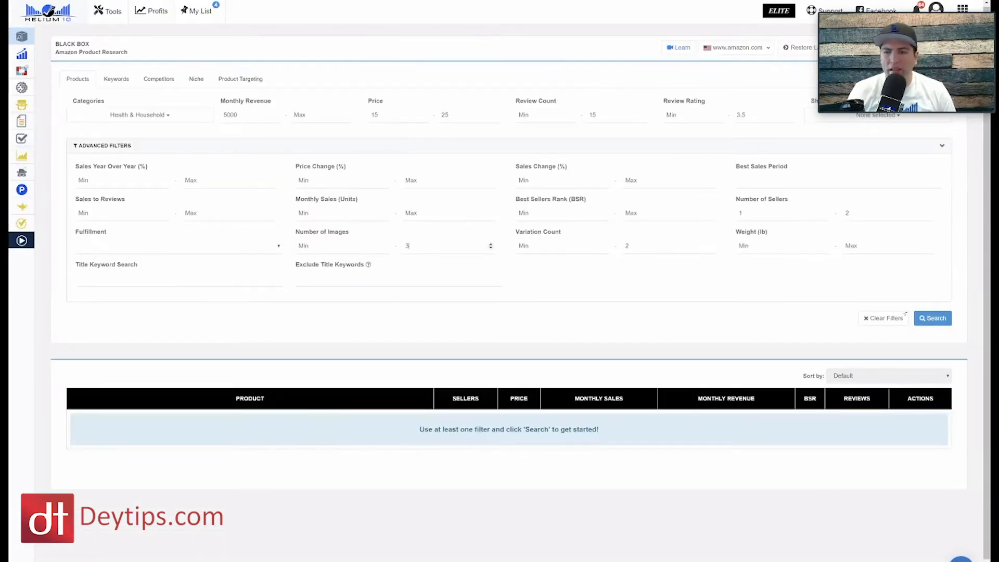
# - Run the Black Box product search with the entered filters and look over the first results
pyautogui.click(933, 318)
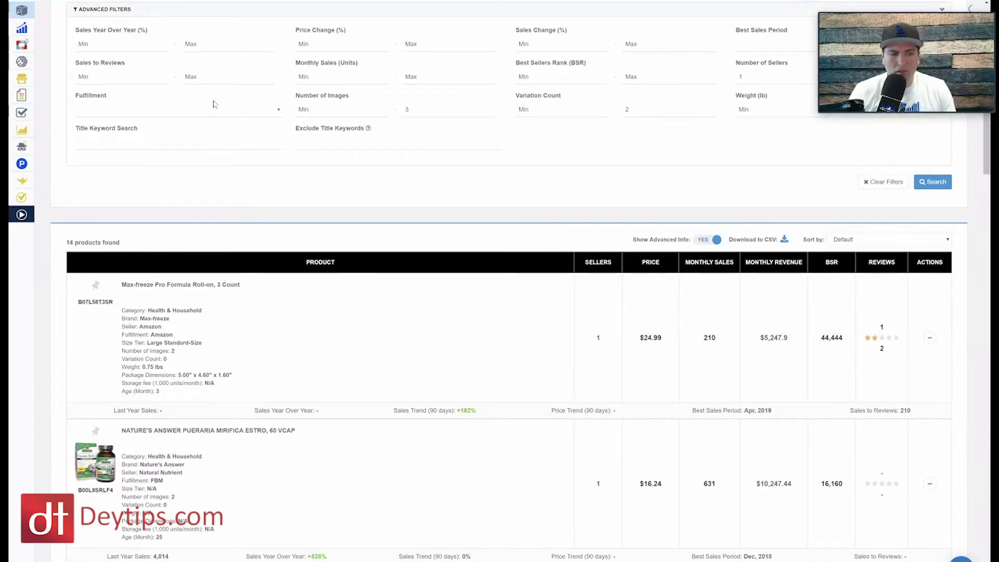
pyautogui.scroll(-3, 213, 104)
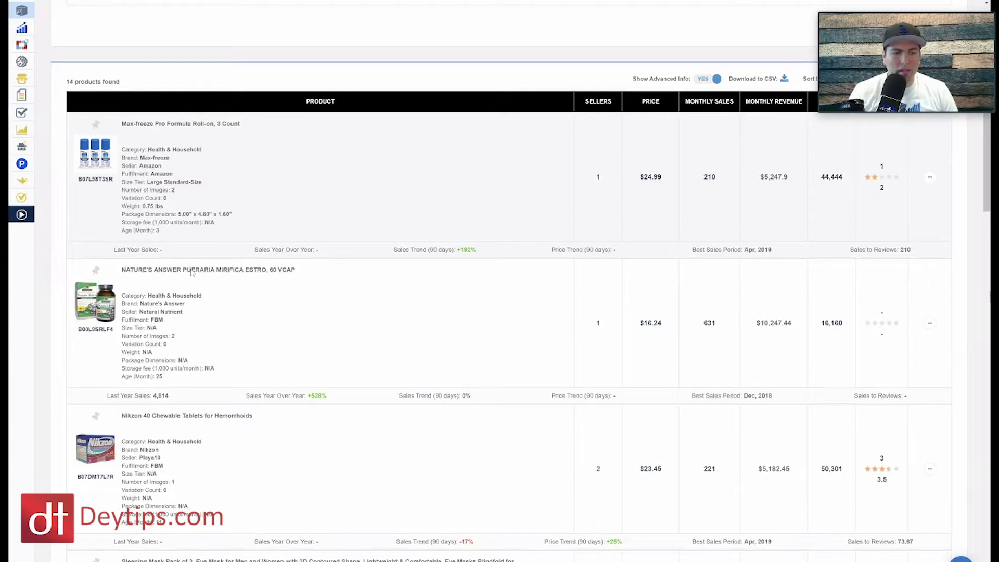
pyautogui.scroll(-5, 246, 168)
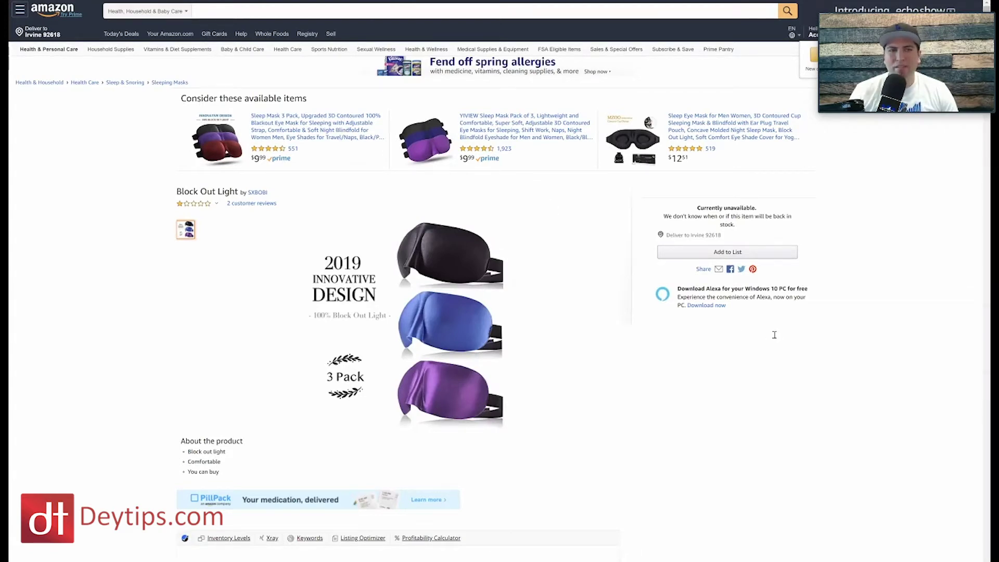
# - Examine the sleeping mask's Amazon listing, then the remaining Black Box results for price, monthly revenue, image count and reviews
pyautogui.scroll(-2, 639, 295)
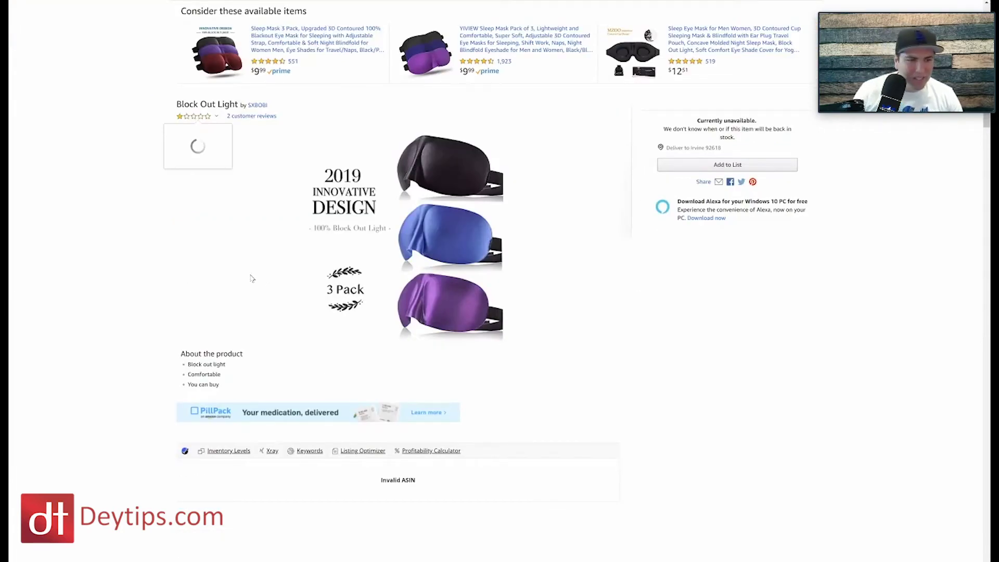
pyautogui.hotkey('ctrl', 'Tab')
pyautogui.scroll(-1, 256, 283)
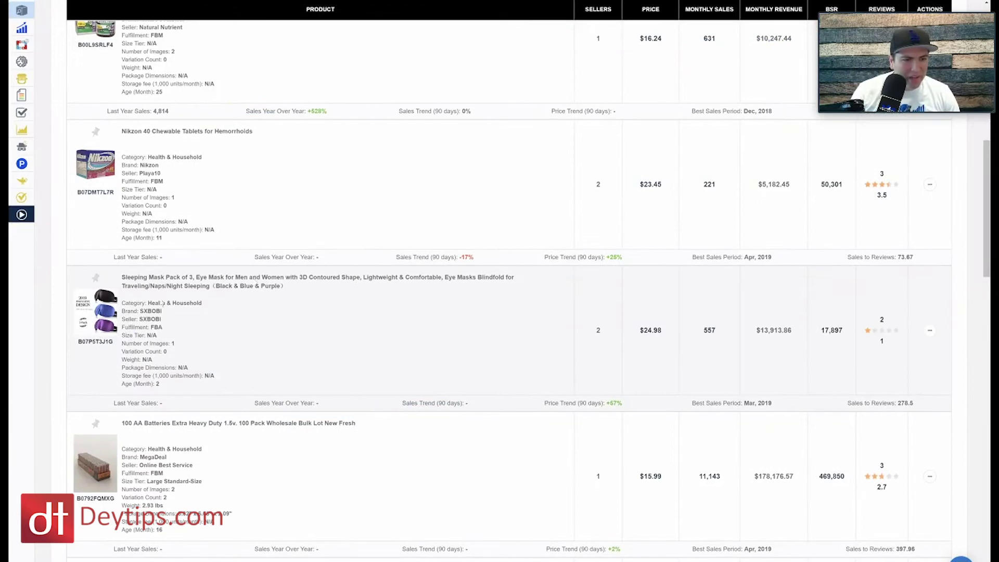
pyautogui.scroll(-3, 162, 305)
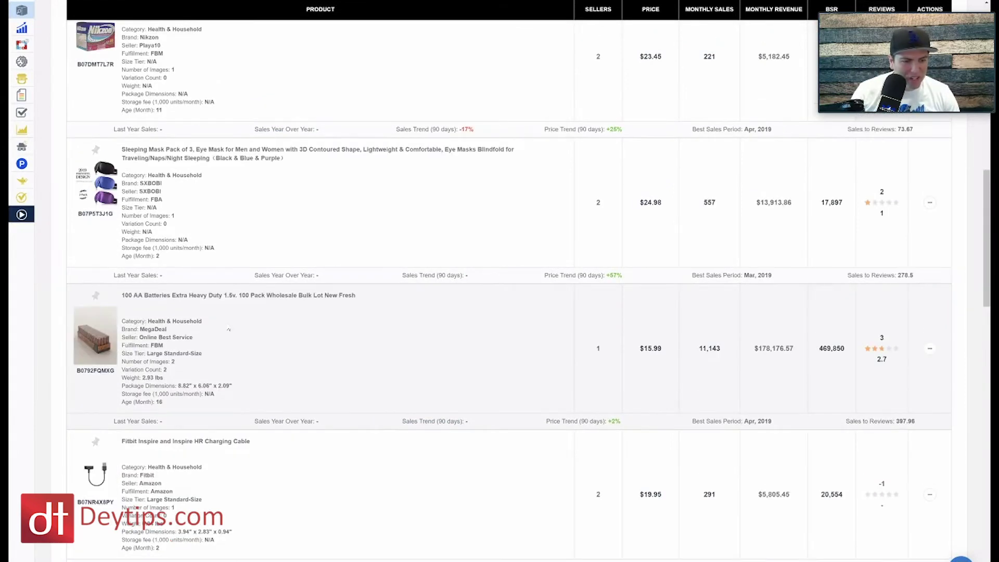
pyautogui.scroll(-1, 196, 358)
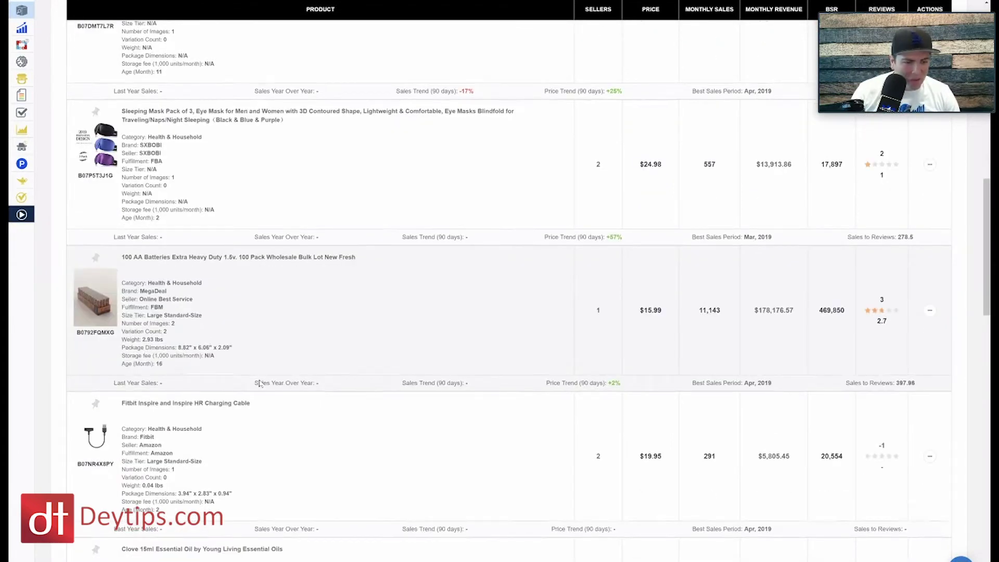
pyautogui.scroll(-1, 135, 382)
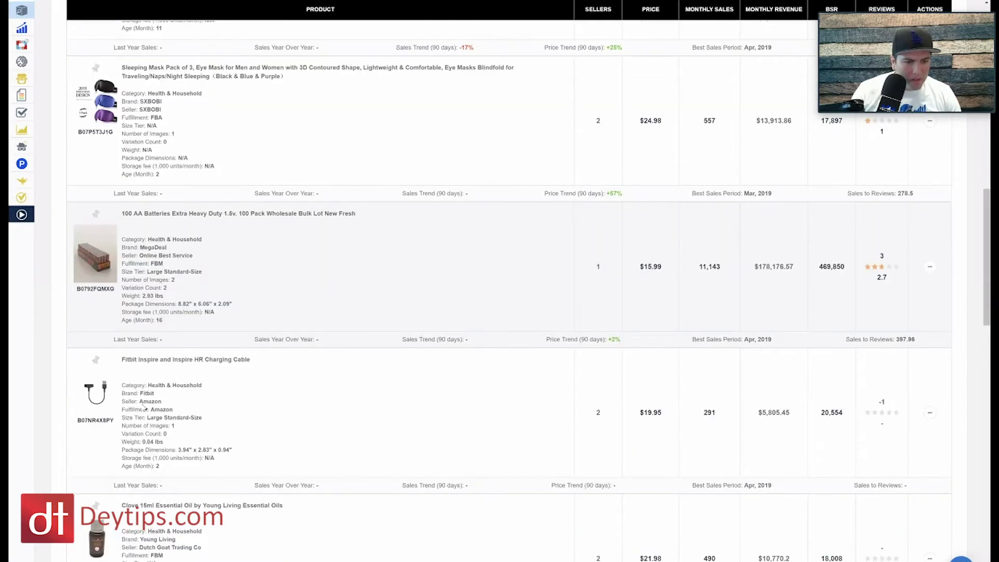
pyautogui.scroll(-3, 234, 403)
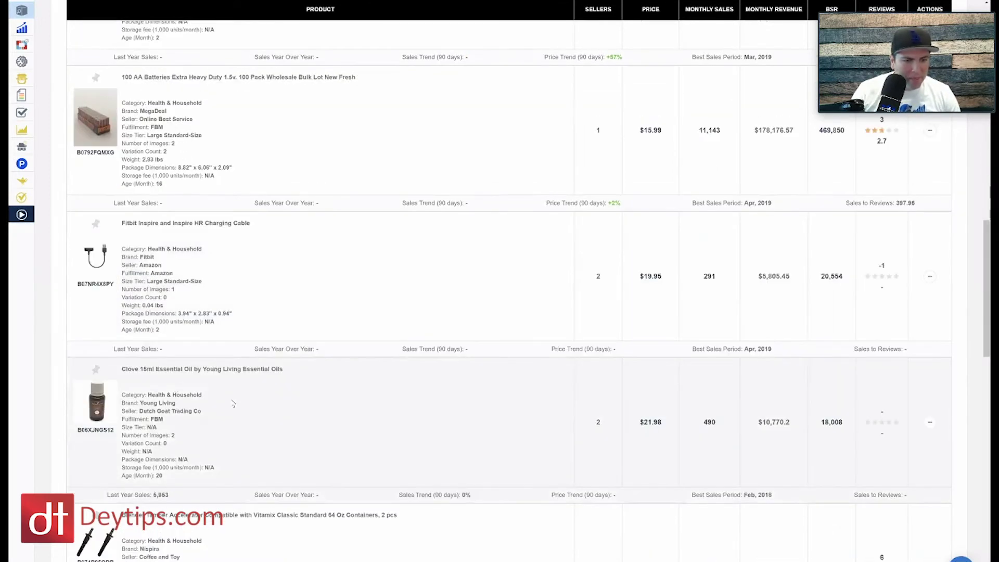
pyautogui.scroll(-2, 231, 399)
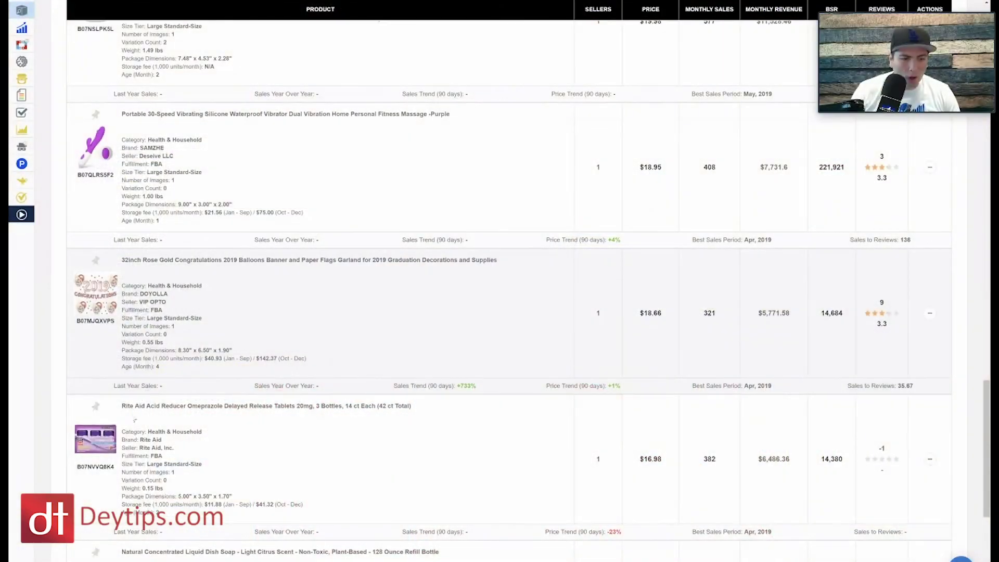
pyautogui.scroll(-4, 101, 447)
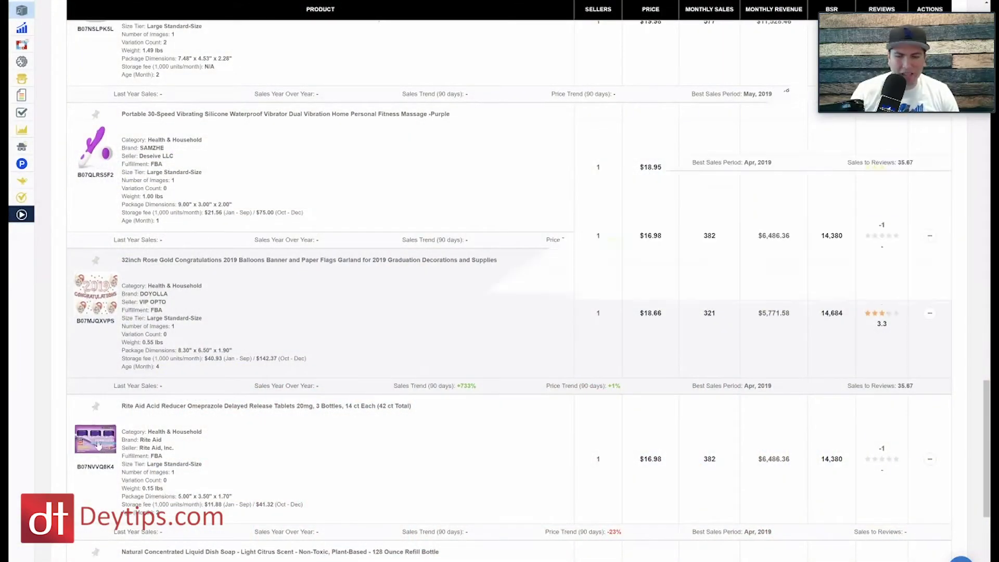
pyautogui.scroll(-1, 340, 211)
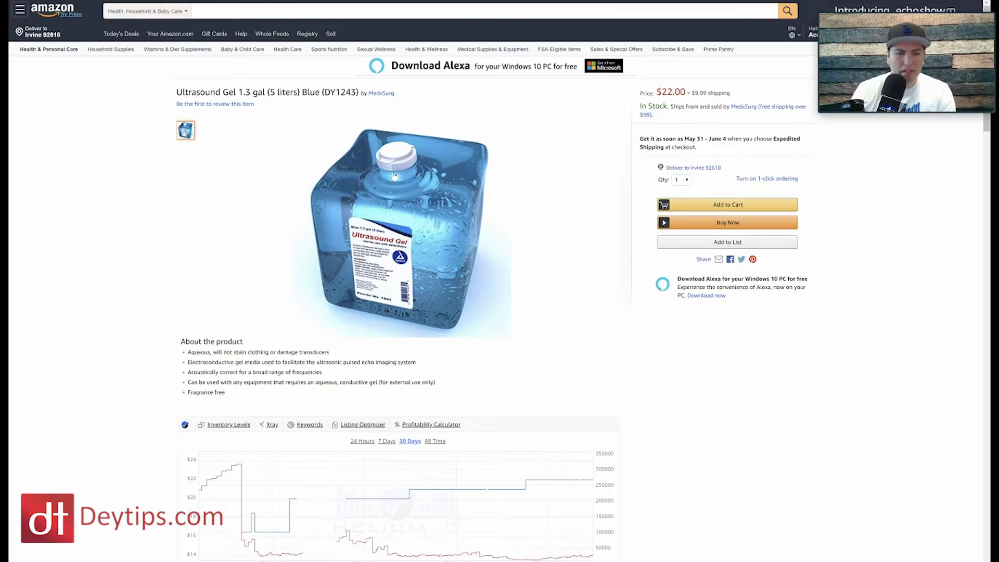
# - Examine the Ultrasound Gel 1.3 gal listing on Amazon, including its revenue calculator, related products, product details and seller information
pyautogui.scroll(-7, 395, 176)
pyautogui.scroll(-5, 394, 175)
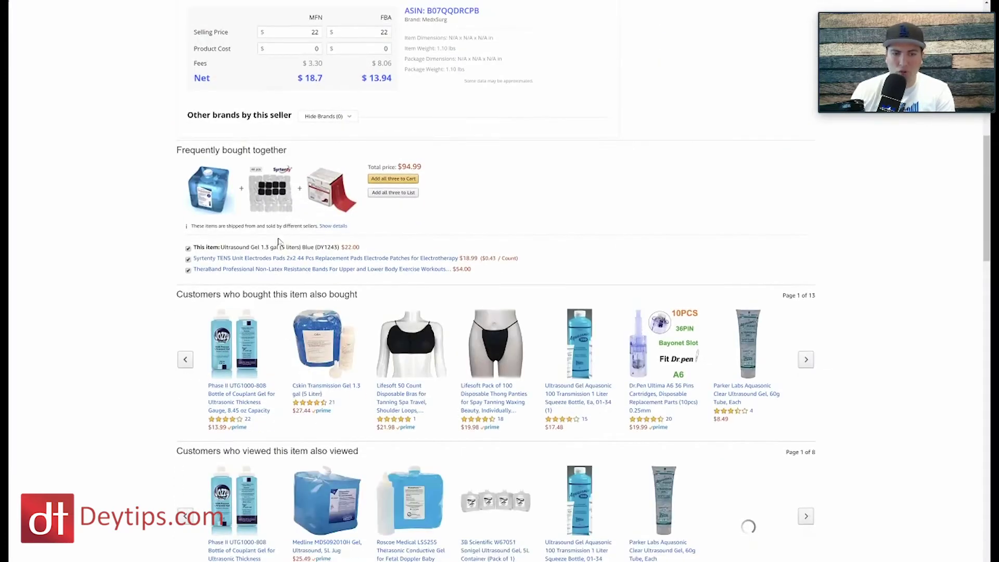
pyautogui.scroll(-5, 304, 255)
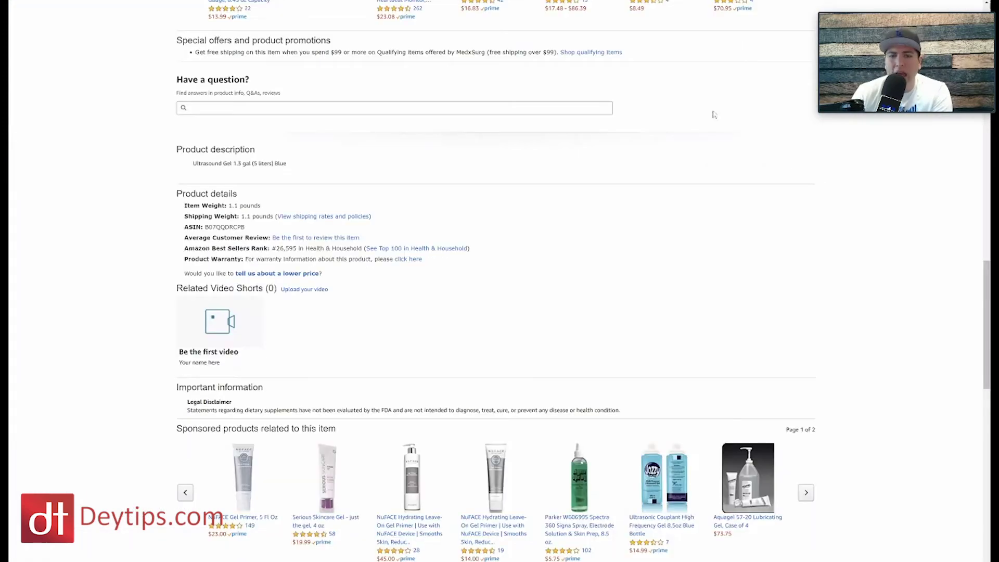
pyautogui.scroll(15, 742, 80)
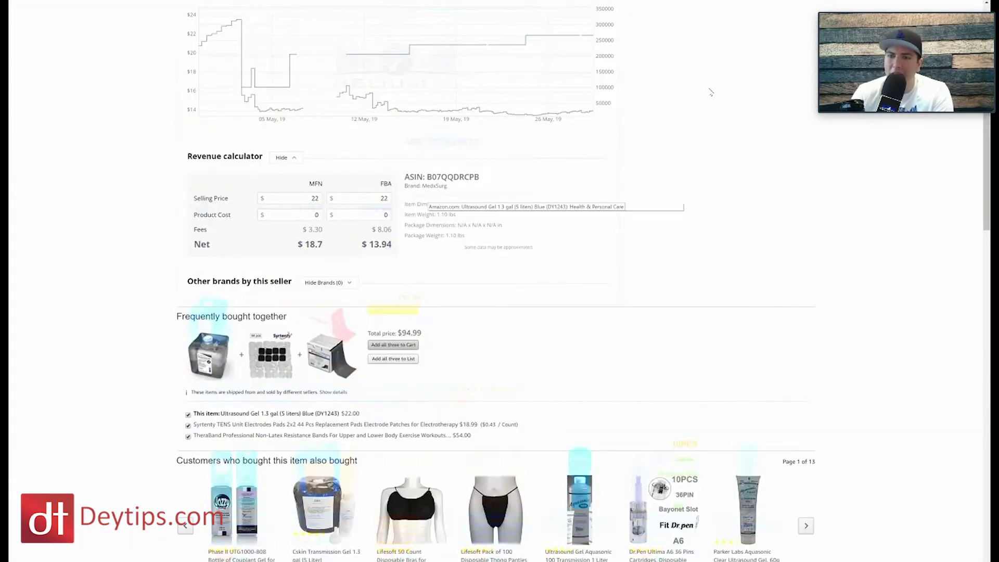
pyautogui.scroll(2, 757, 114)
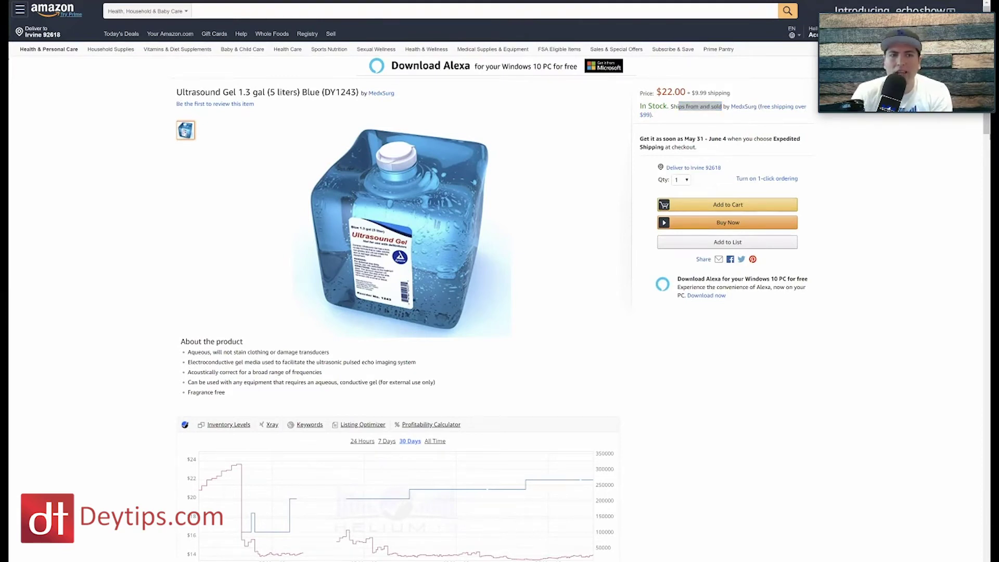
pyautogui.rightClick(197, 24)
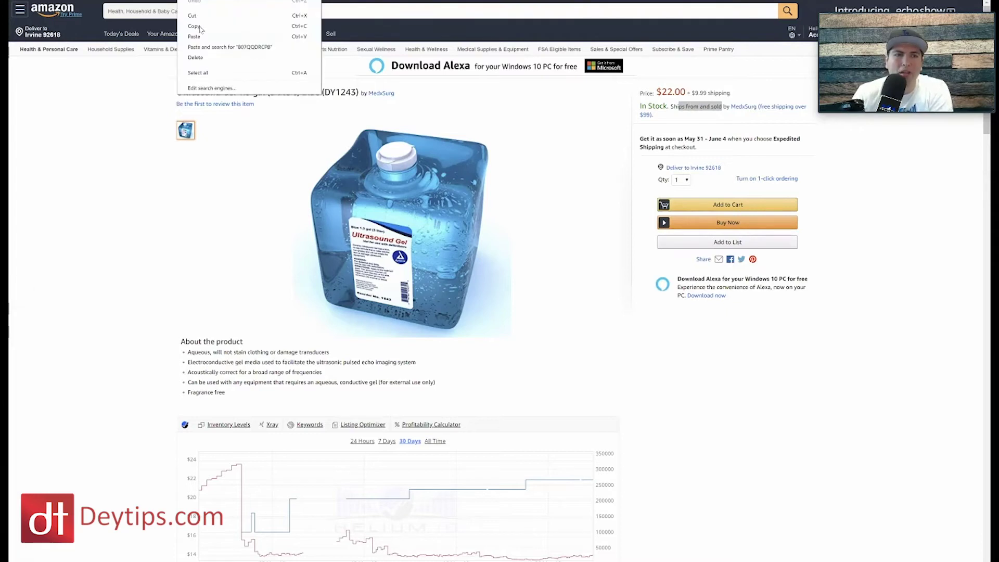
pyautogui.click(196, 26)
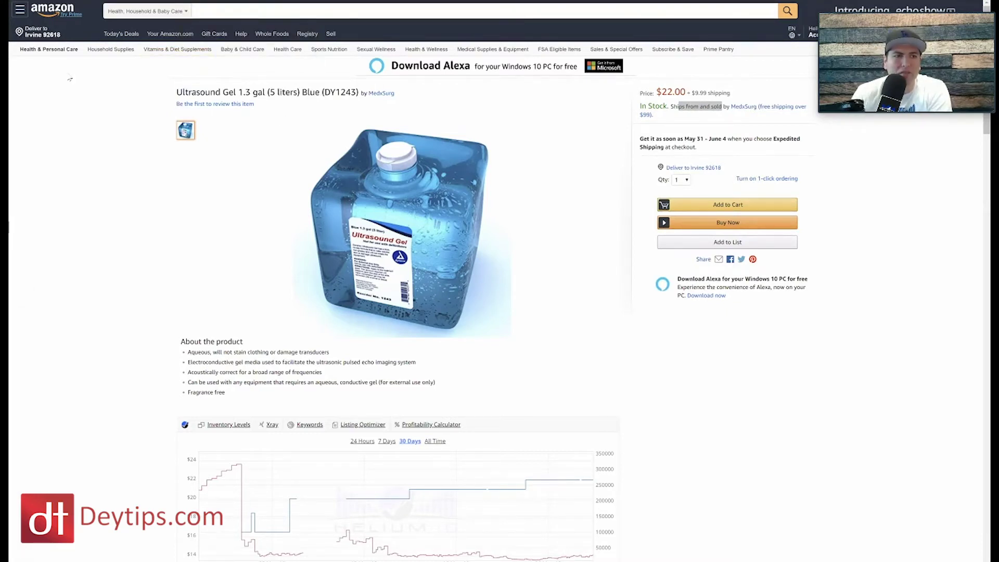
pyautogui.hotkey('ctrl', 'shift', 'Tab')
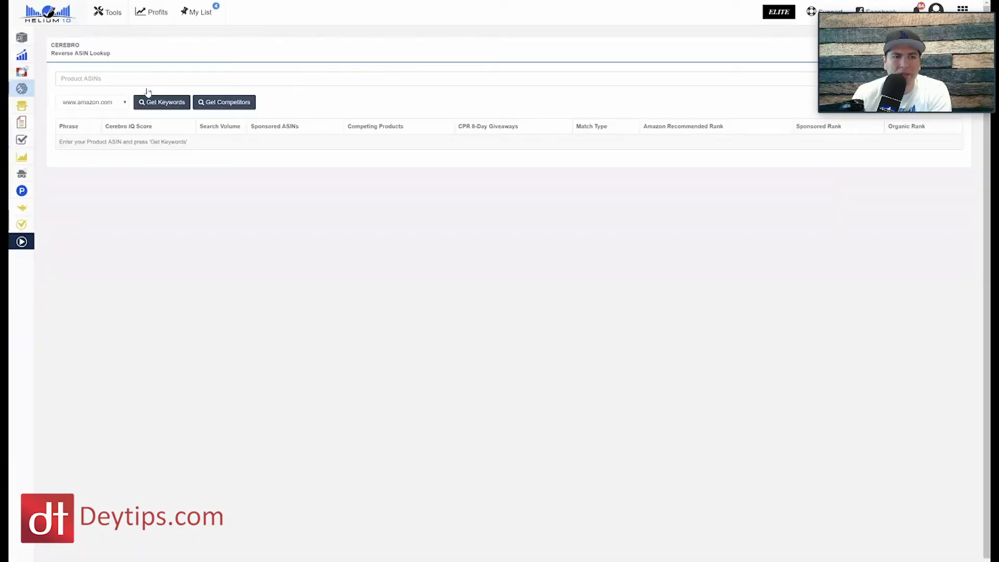
pyautogui.click(147, 81)
pyautogui.write('B07QQDRCPB')
pyautogui.click(148, 93)
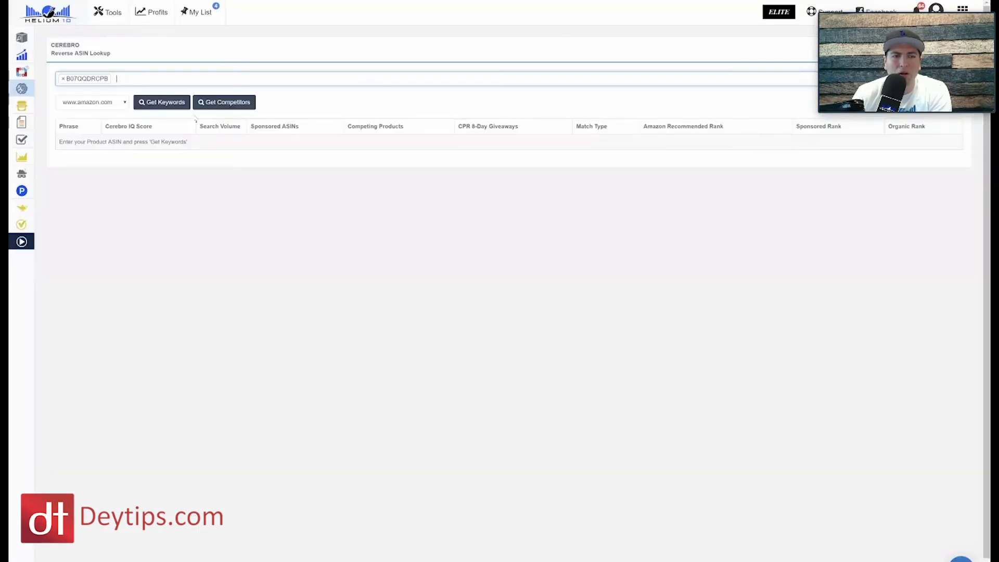
pyautogui.click(162, 102)
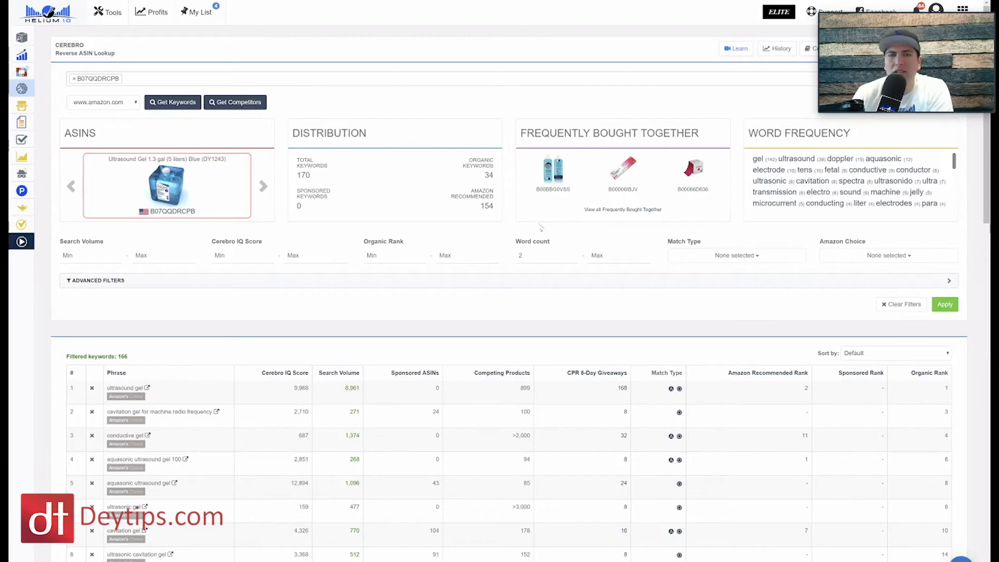
# - Filter the Cerebro keywords to the Organic match type with an organic rank from 1 to 20 and apply the filters
pyautogui.click(734, 256)
pyautogui.click(737, 270)
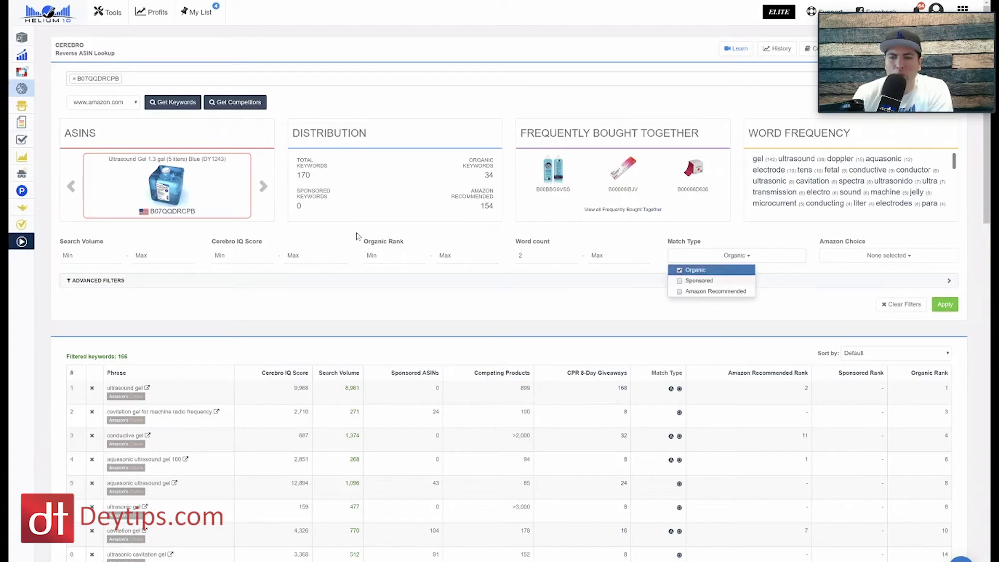
pyautogui.click(390, 250)
pyautogui.click(390, 250)
pyautogui.write('1')
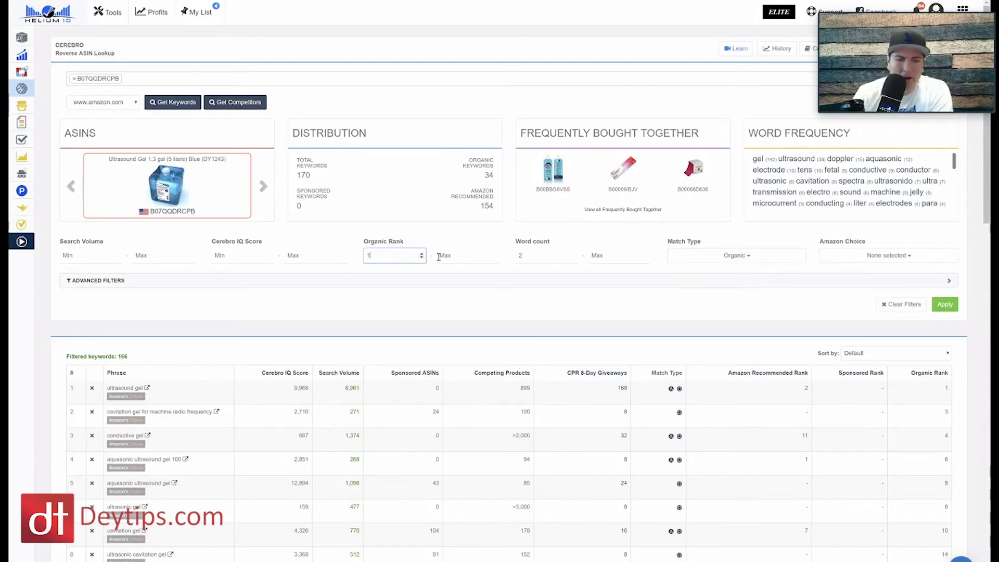
pyautogui.click(458, 256)
pyautogui.write('12')
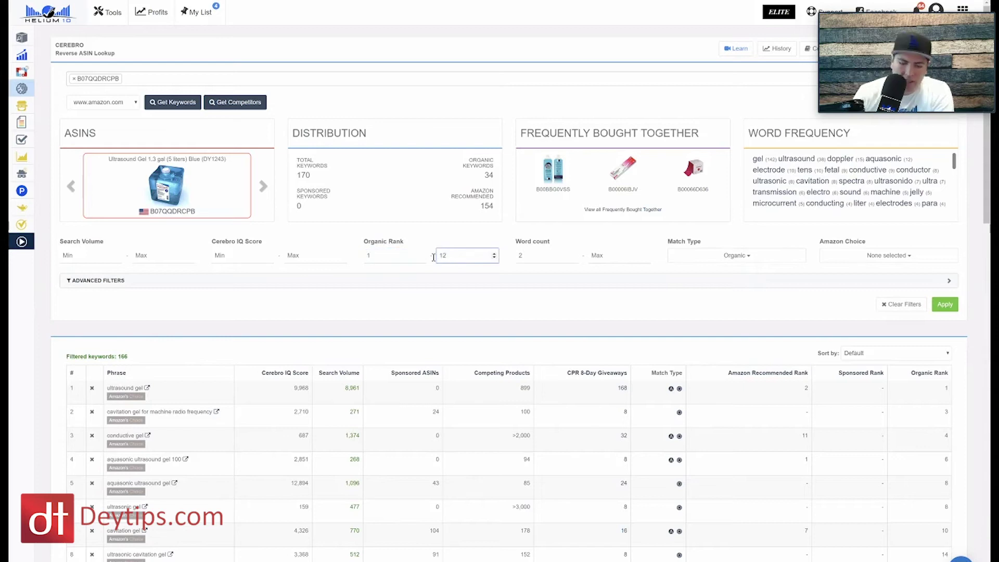
pyautogui.hotkey('ctrl', 'a')
pyautogui.write('20')
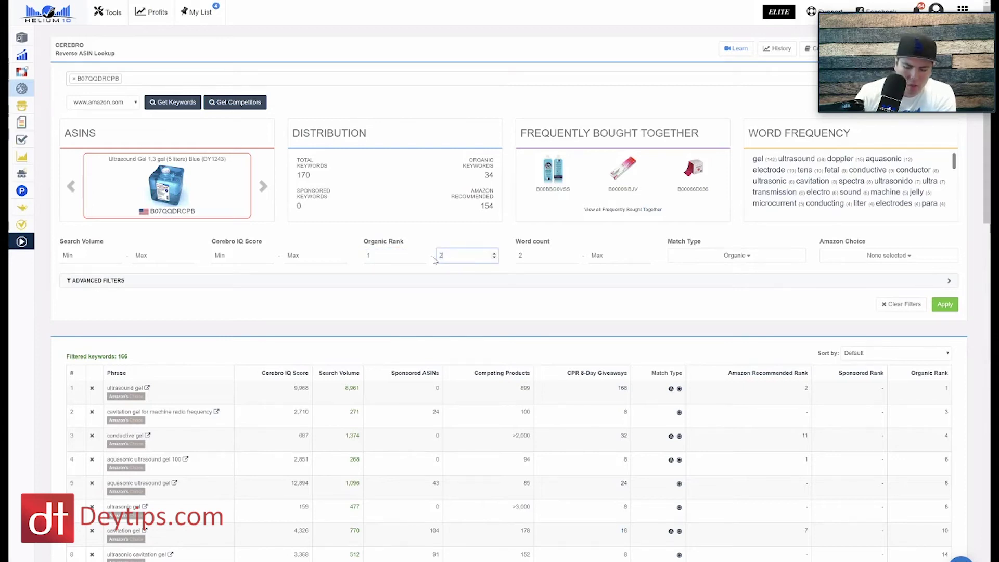
pyautogui.click(949, 305)
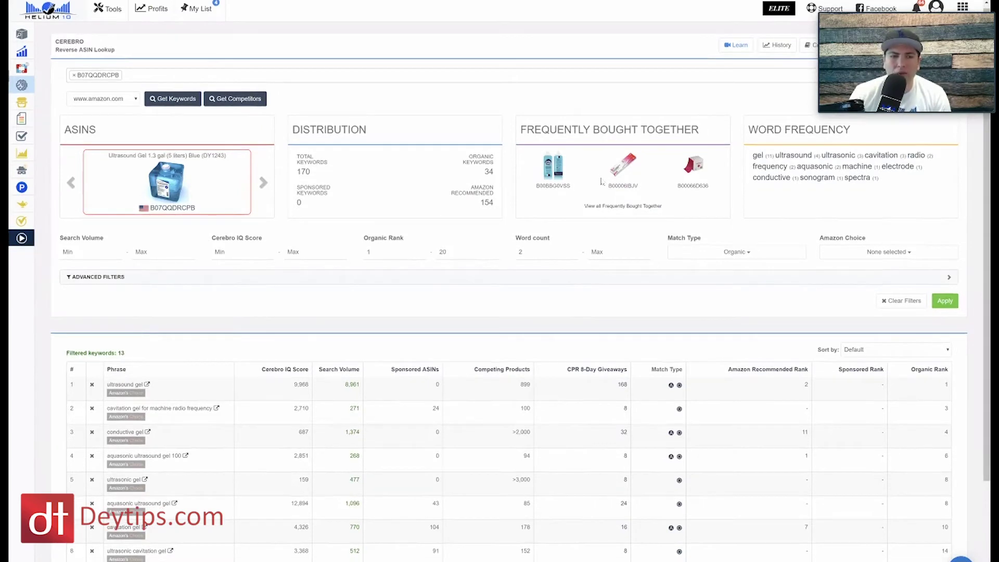
# - Examine the filtered keyword phrases for the ultrasound gel, comparing ultrasonic gel, cavitation gel and ultrasound gel with their search volumes
pyautogui.scroll(-1, 601, 182)
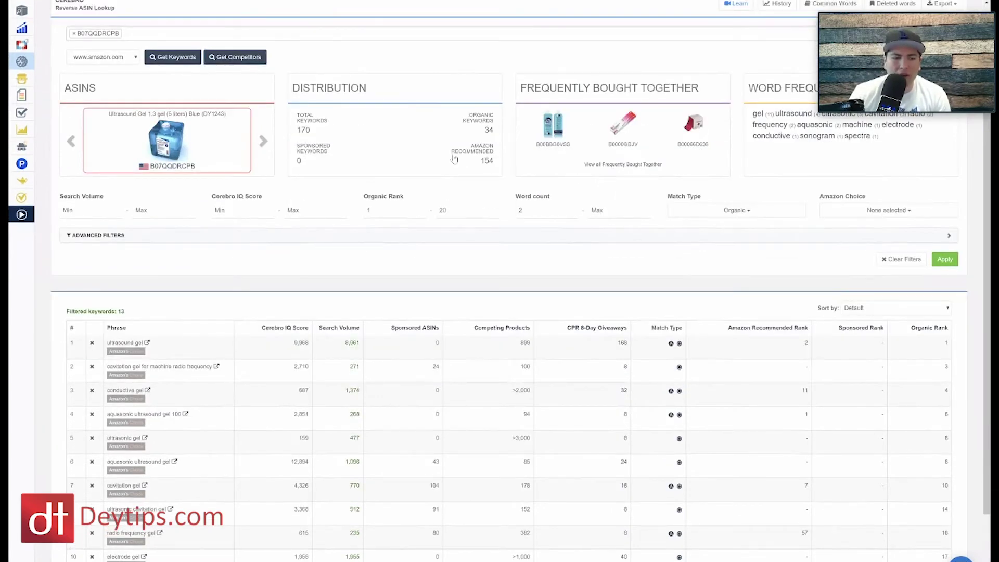
pyautogui.scroll(-1, 344, 161)
pyautogui.scroll(-1, 178, 338)
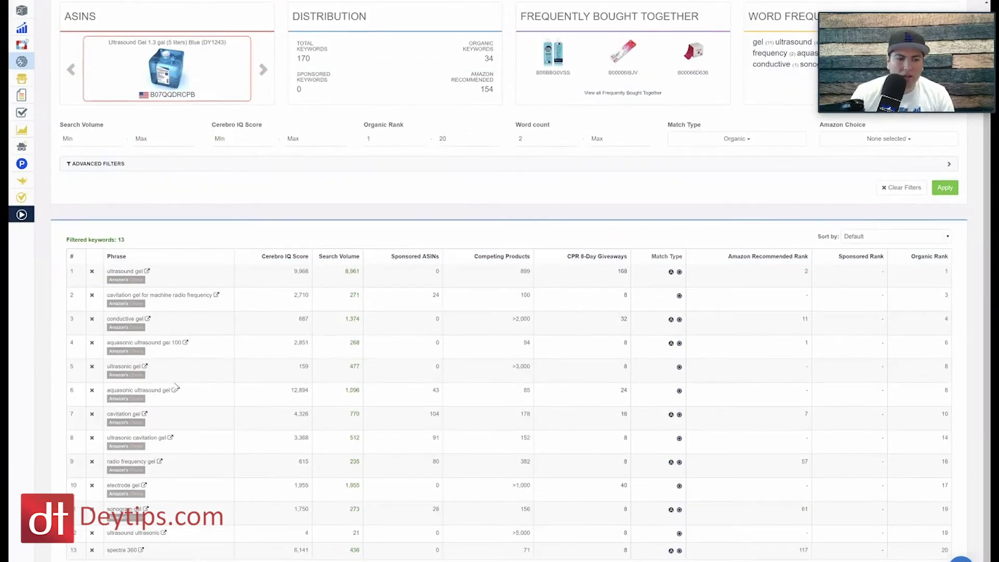
pyautogui.scroll(-1, 159, 423)
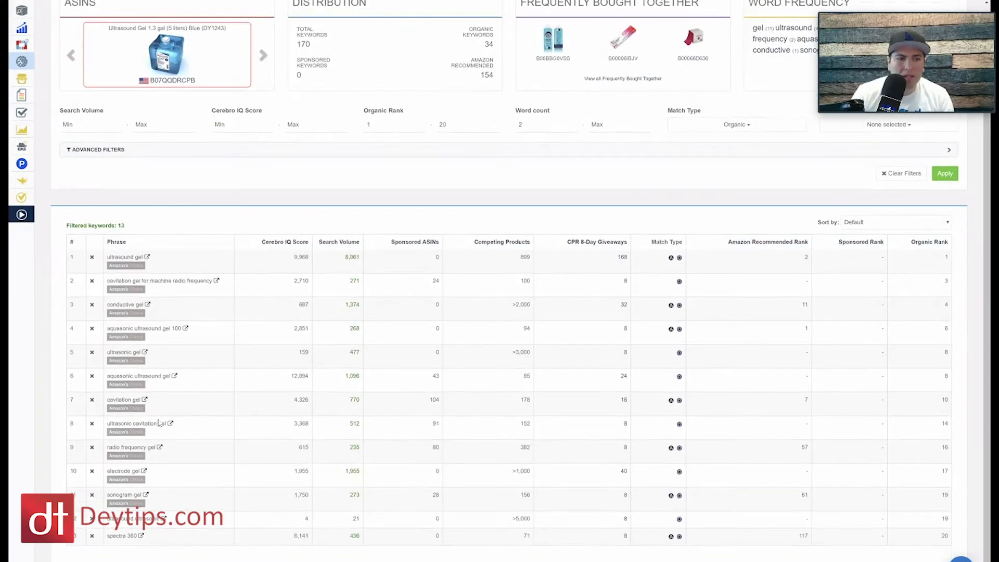
pyautogui.scroll(1, 146, 453)
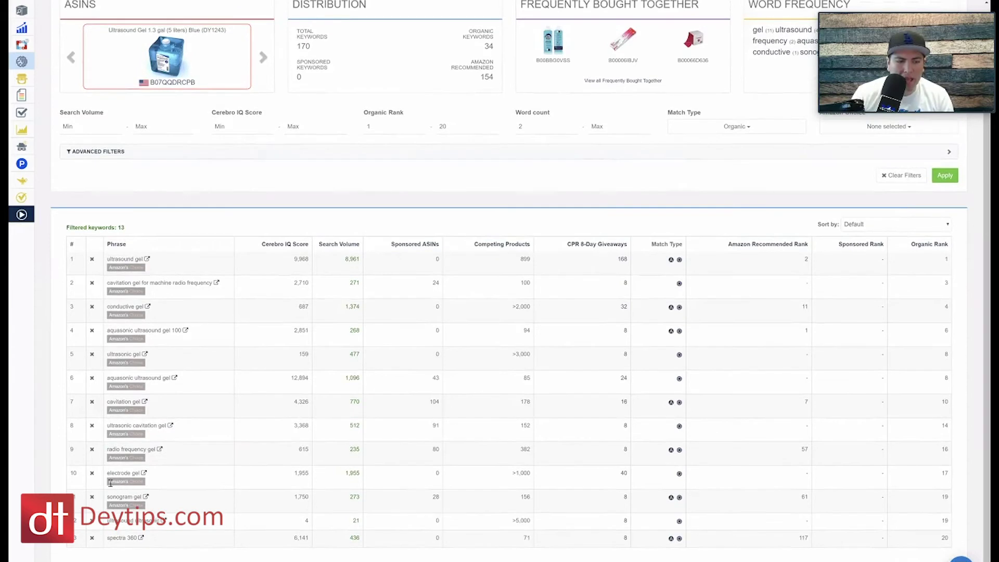
pyautogui.scroll(3, 137, 482)
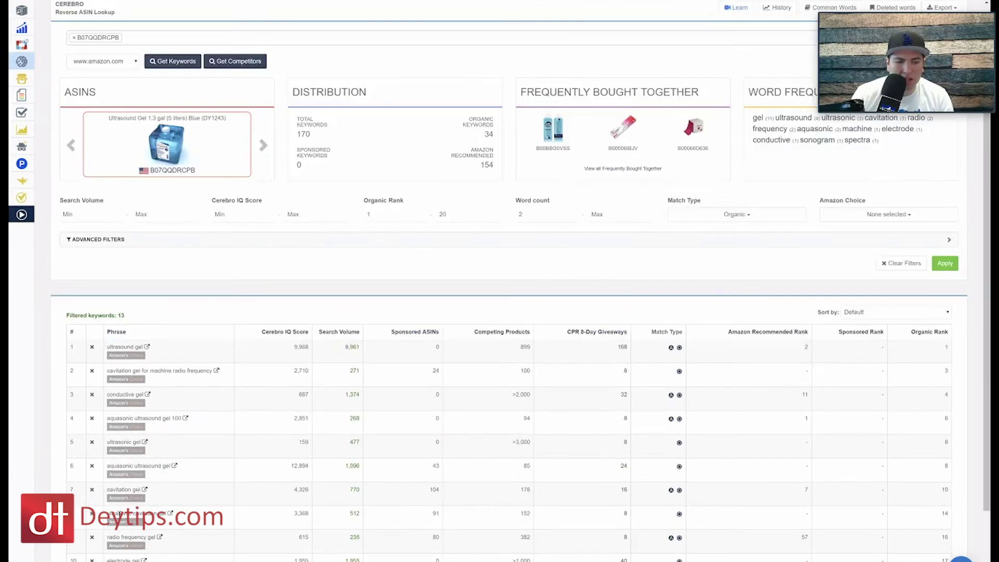
pyautogui.moveTo(136, 482); pyautogui.dragTo(110, 481)
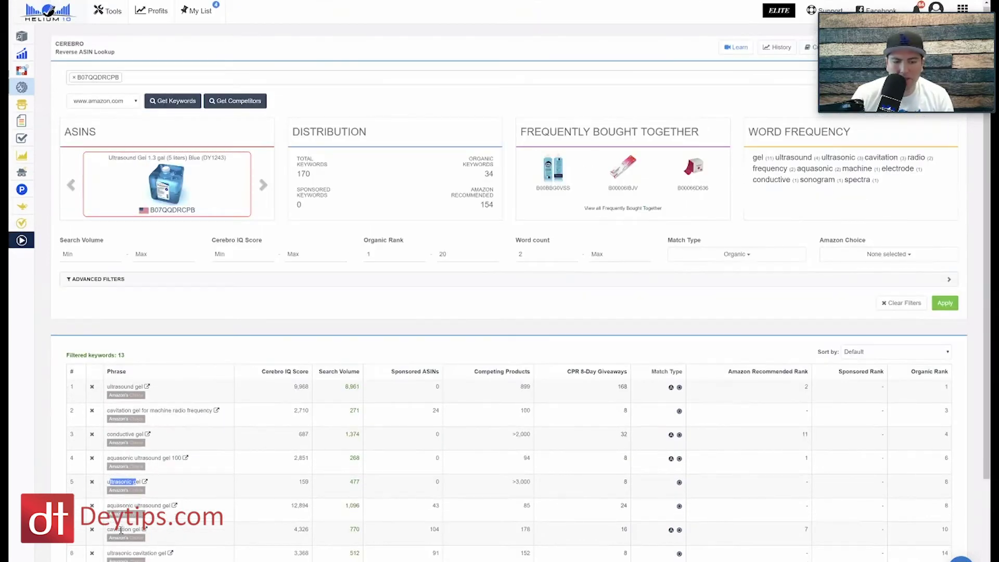
pyautogui.click(155, 534)
pyautogui.doubleClick(119, 530)
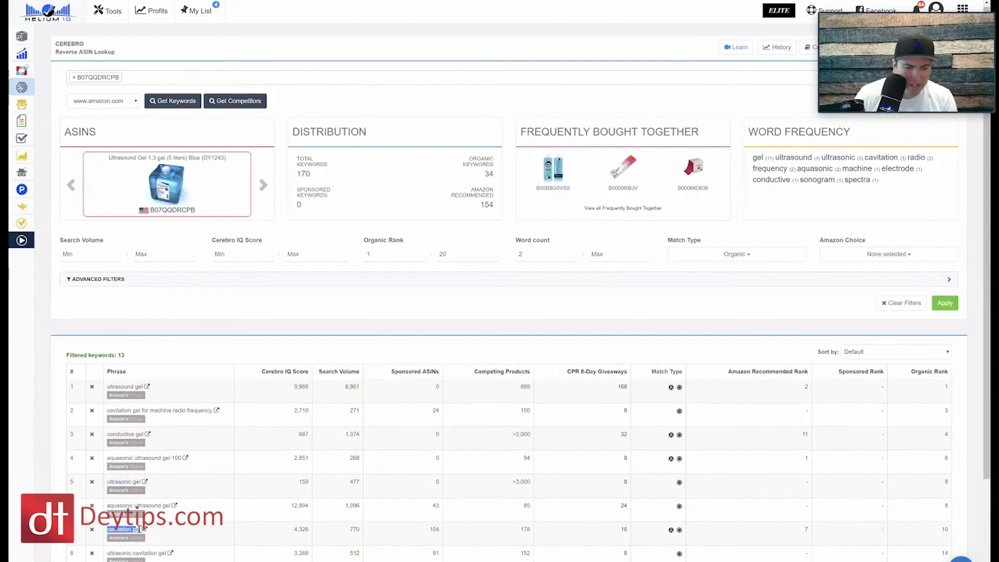
pyautogui.click(119, 530)
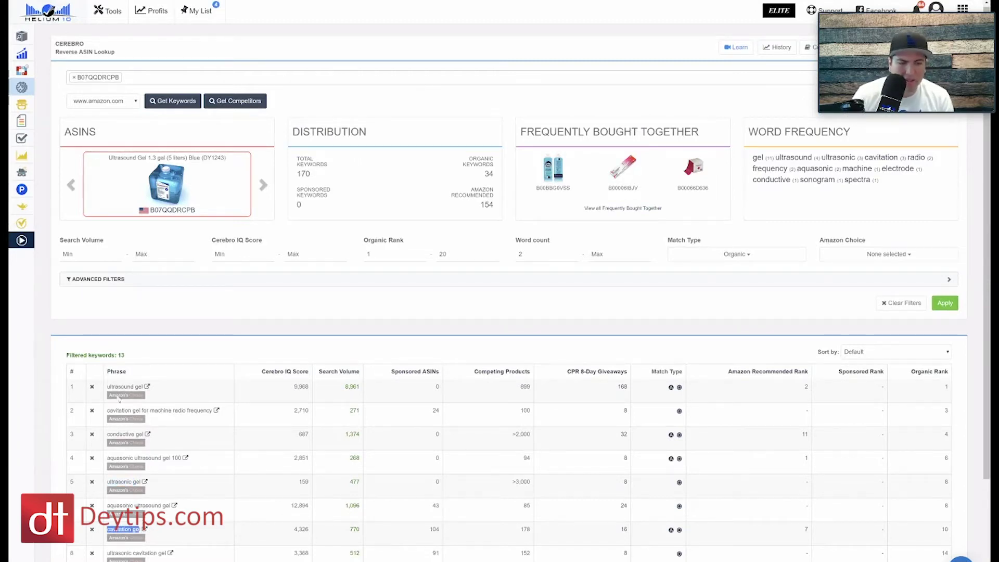
pyautogui.moveTo(130, 386); pyautogui.dragTo(110, 387)
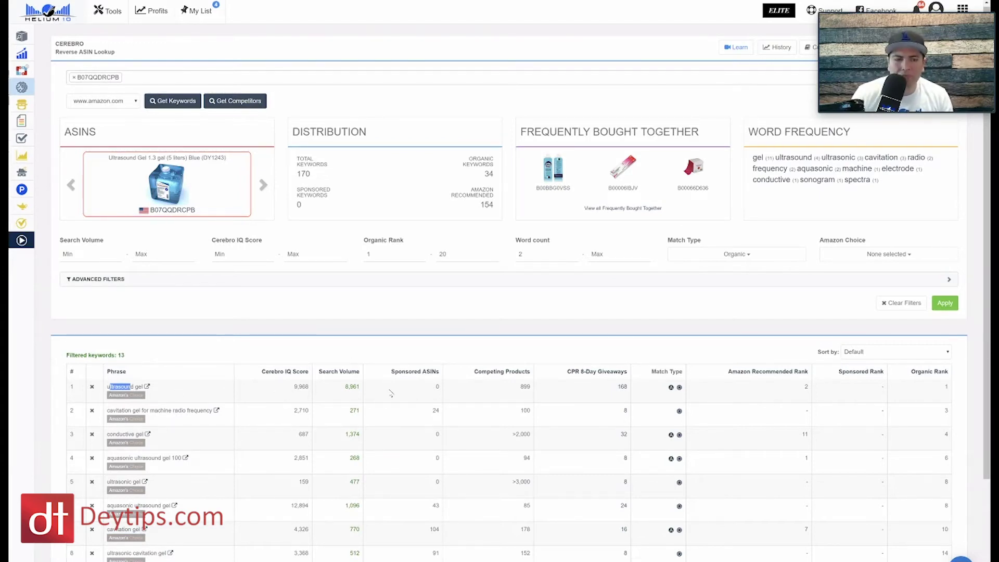
# - Open the Amazon search results for the keyword "ultrasound gel" and run Helium 10 Xray on them
pyautogui.scroll(-1, 328, 364)
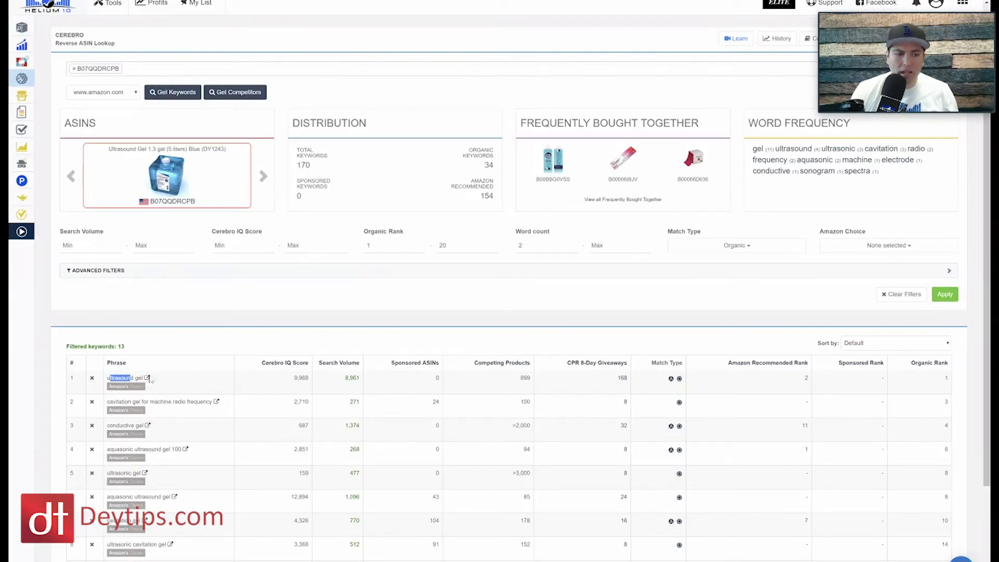
pyautogui.click(147, 379)
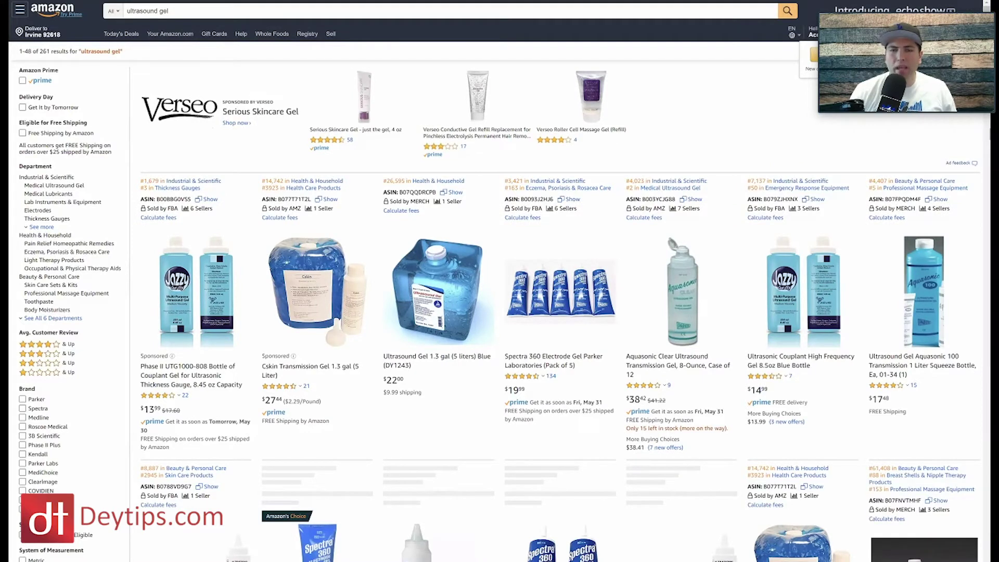
pyautogui.click(944, 1)
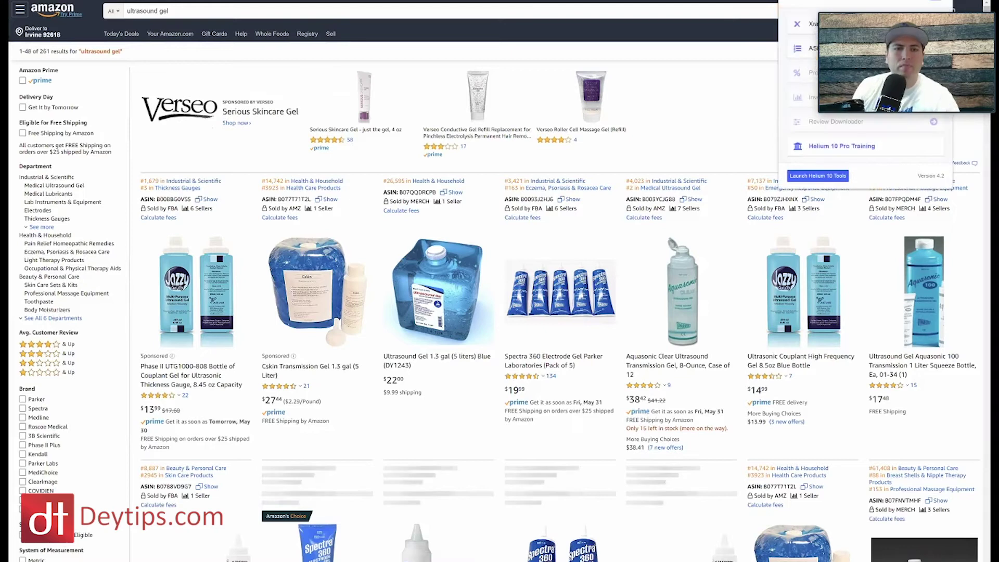
pyautogui.click(853, 11)
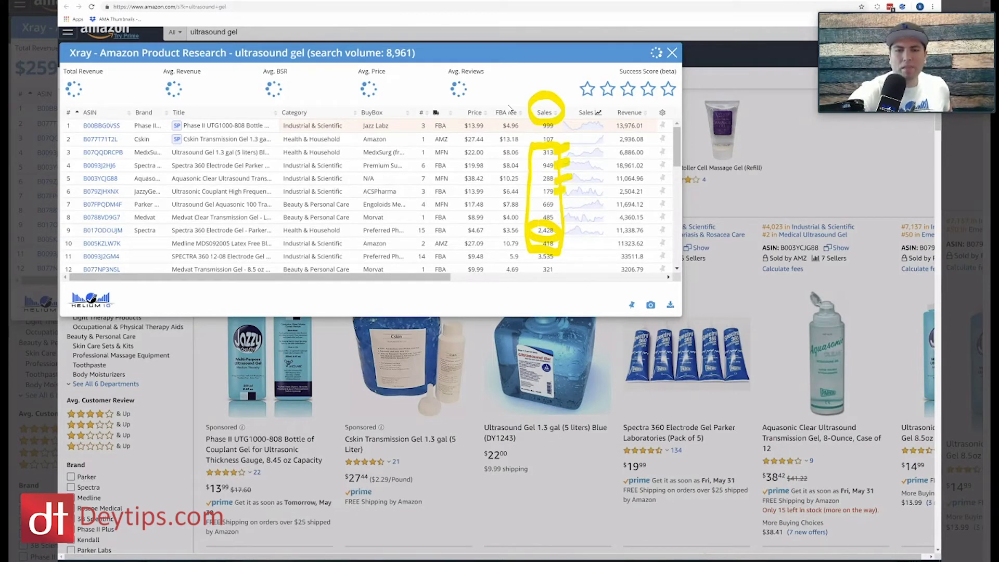
# - Examine the Xray figures for the ultrasound gel products, including sales, revenue and the further columns, then the listings on the results page
pyautogui.moveTo(557, 204); pyautogui.dragTo(571, 200)
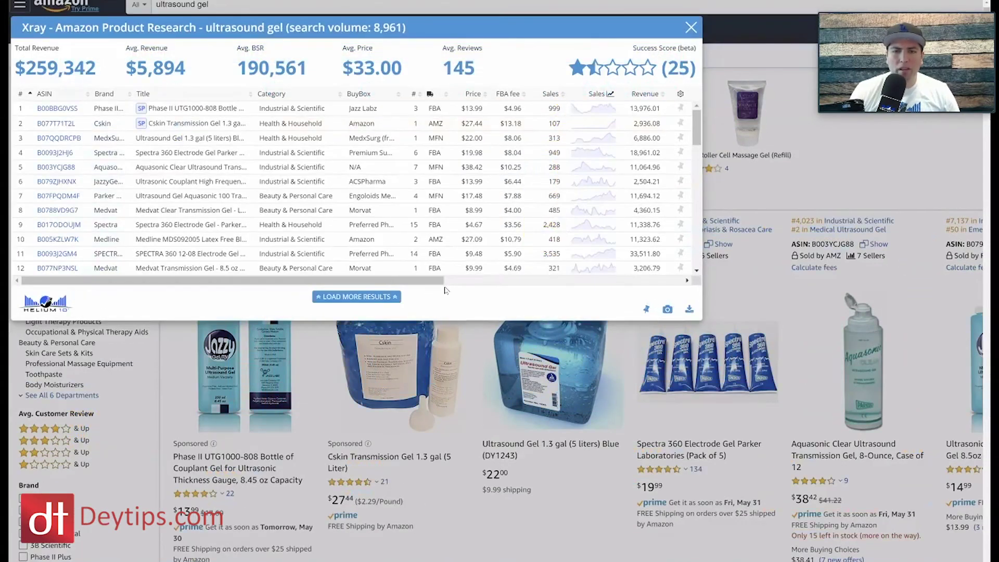
pyautogui.hscroll(2, 633, 297)
pyautogui.hscroll(5, 634, 298)
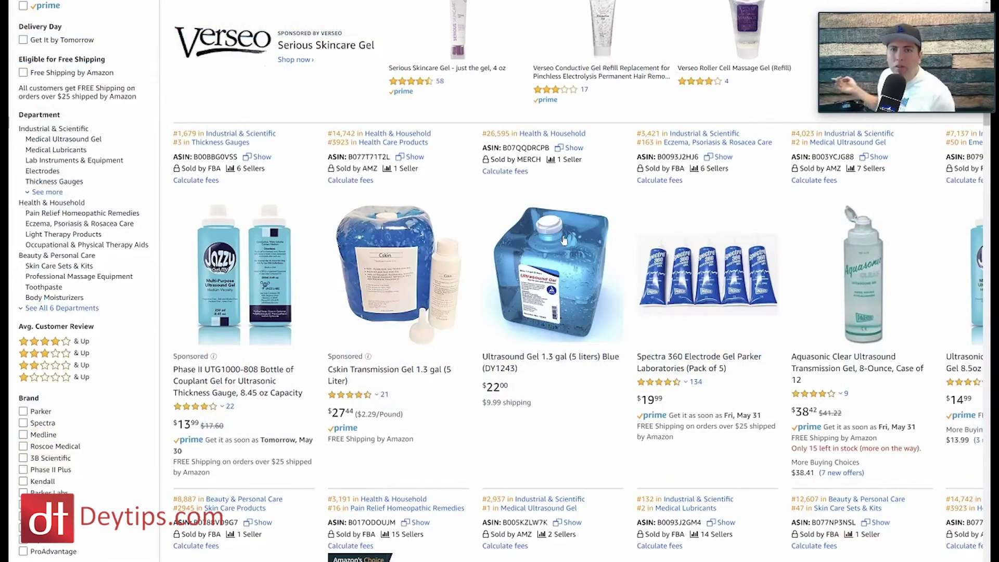
pyautogui.scroll(-1, 564, 239)
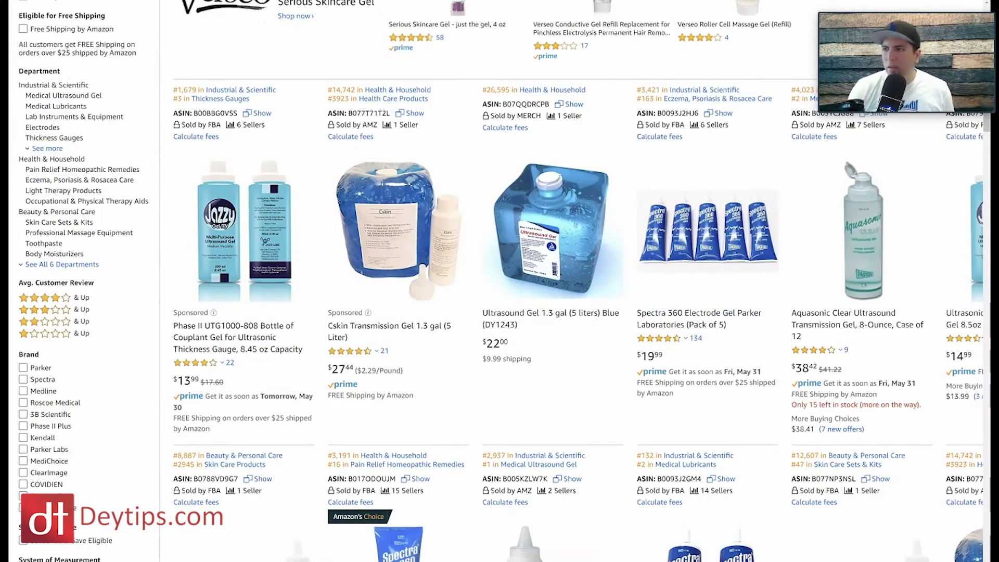